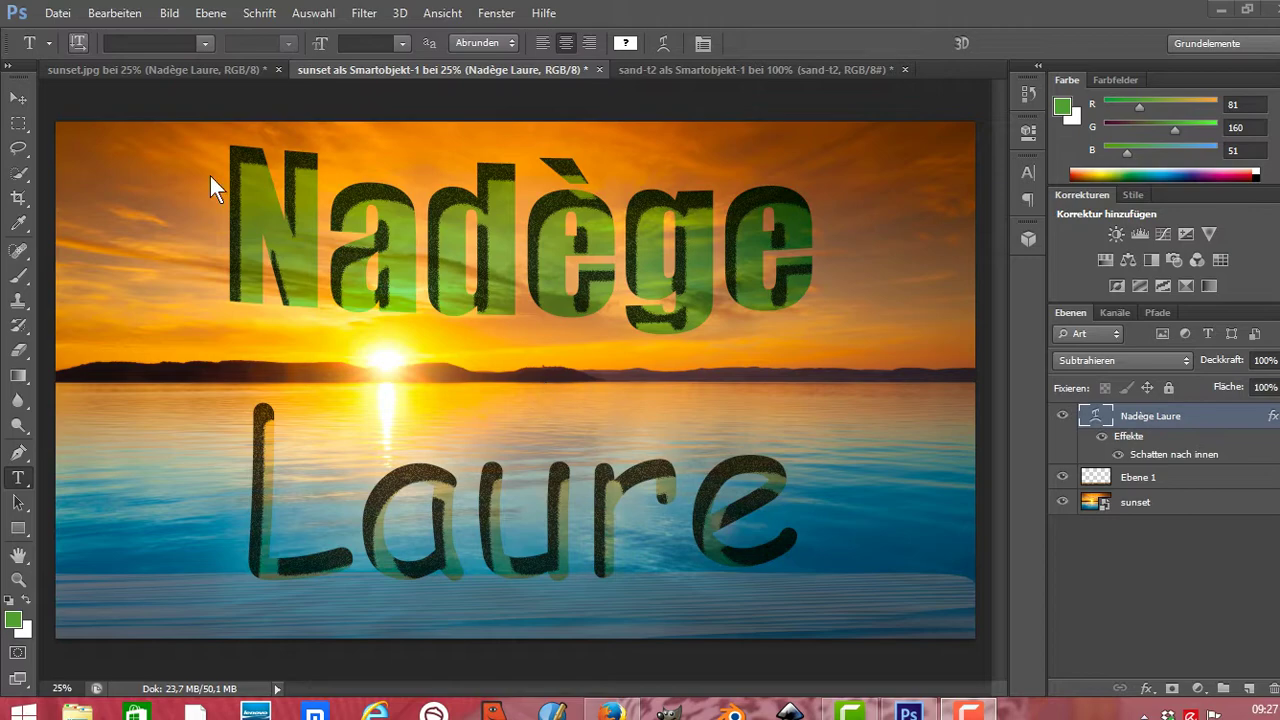
- Open sunset from This PC > Bilder via Datei > Als Smartobjekt öffnen
left_click(58, 14)
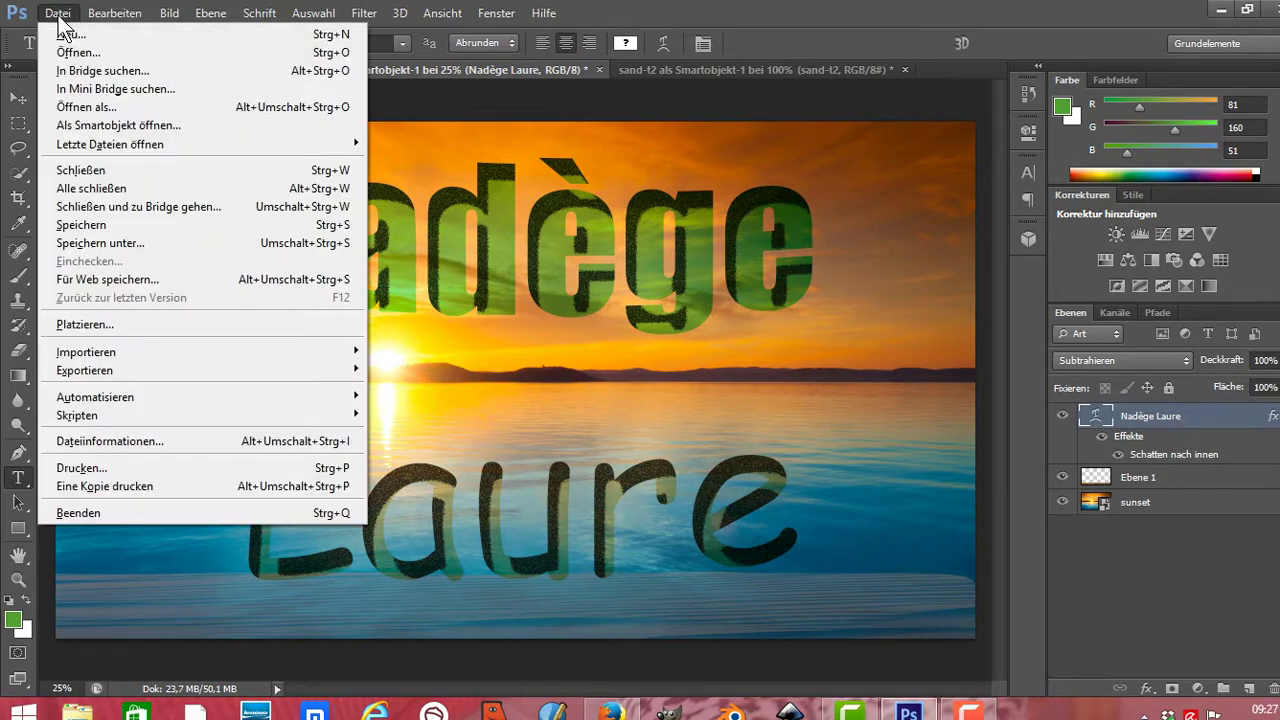
left_click(88, 123)
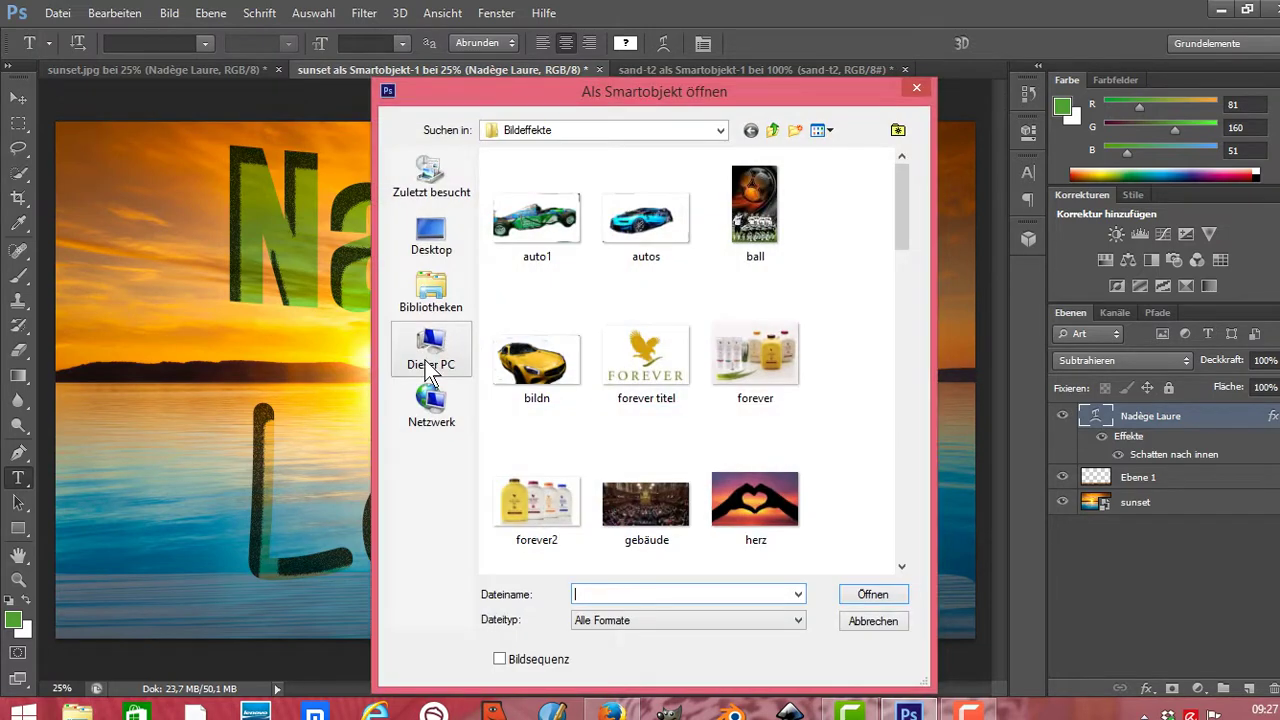
left_click(431, 345)
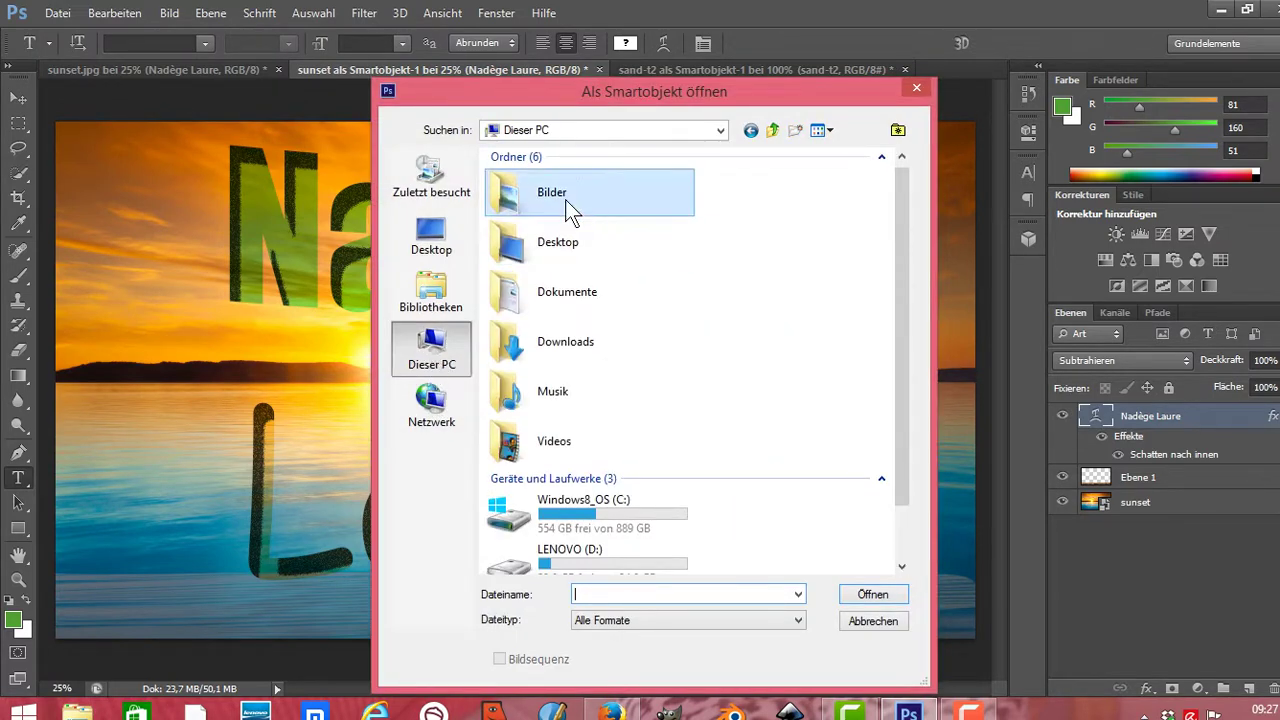
double_click(565, 199)
left_click_drag(901, 215, 918, 560)
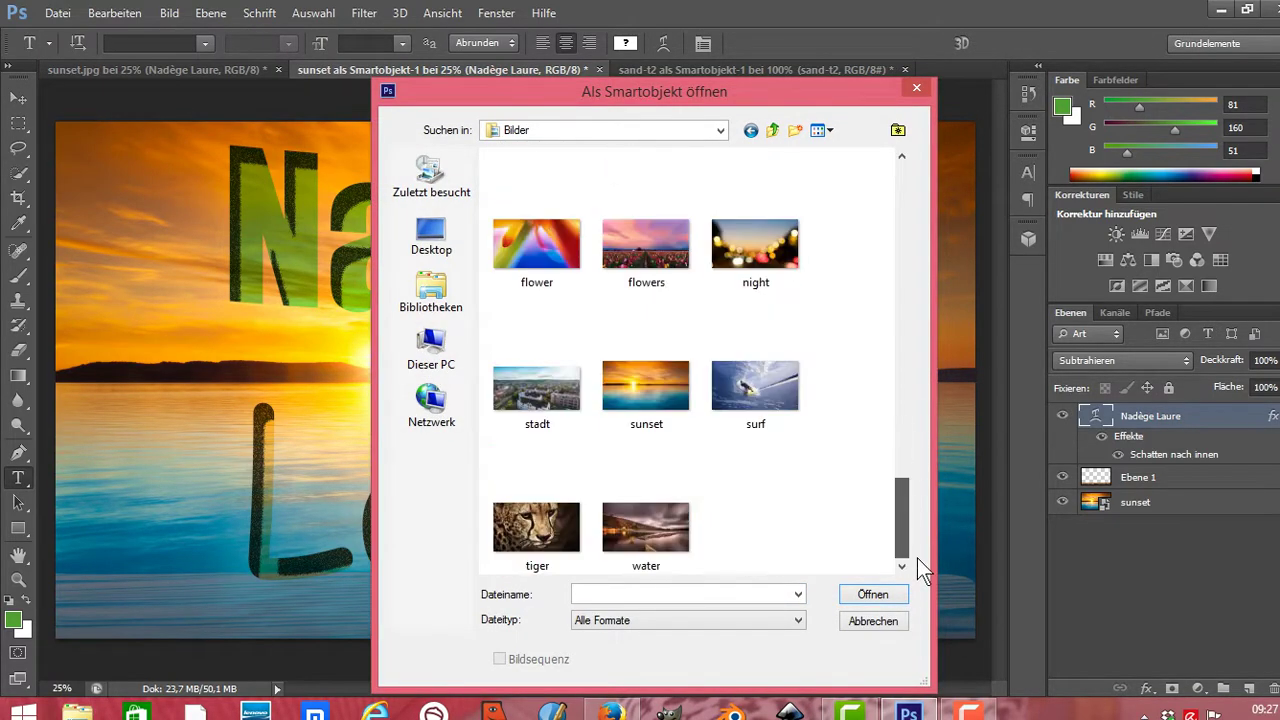
left_click(660, 383)
left_click(850, 594)
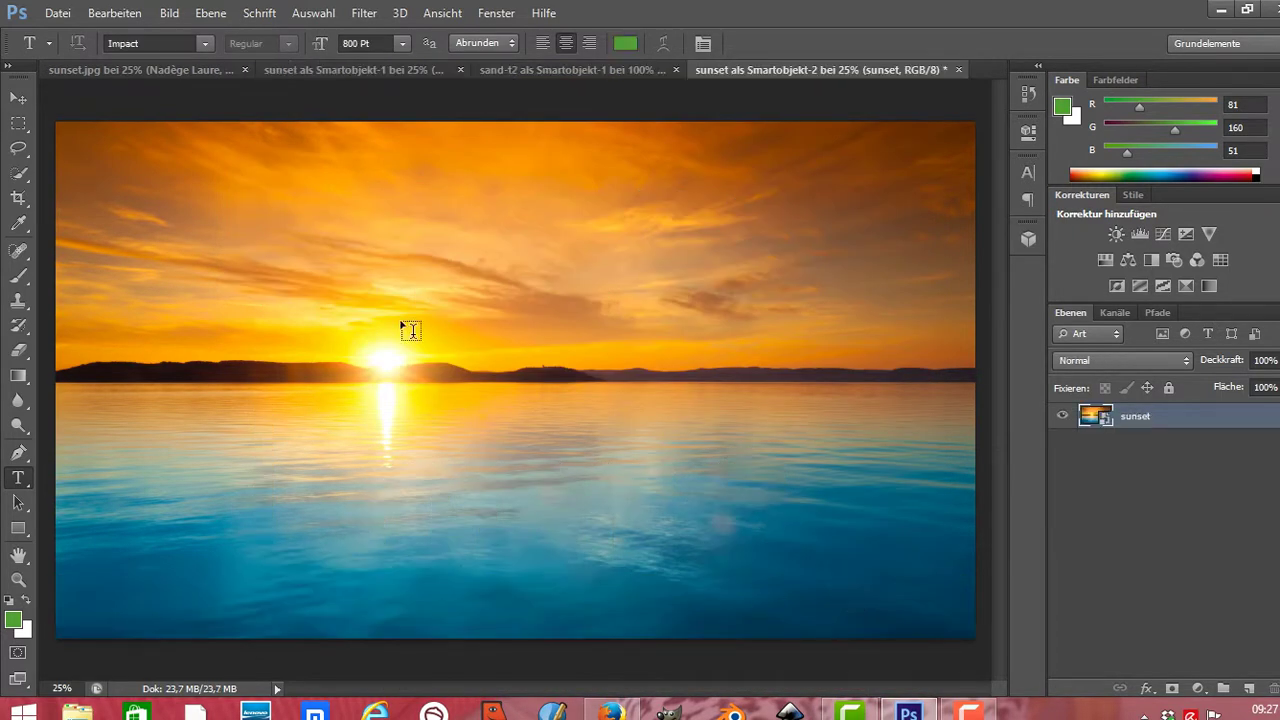
- Open tiger2 from the Bildeffekte folder via Datei > Als Smartobjekt öffnen
left_click(57, 13)
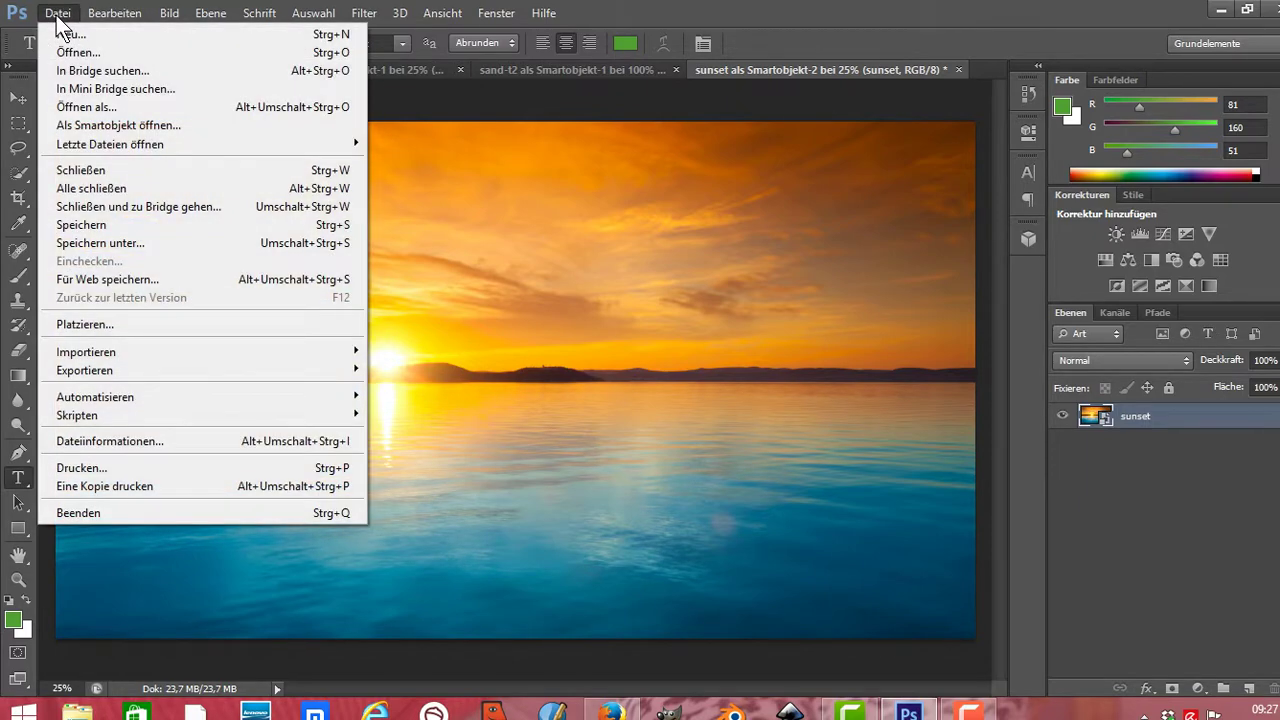
left_click(98, 126)
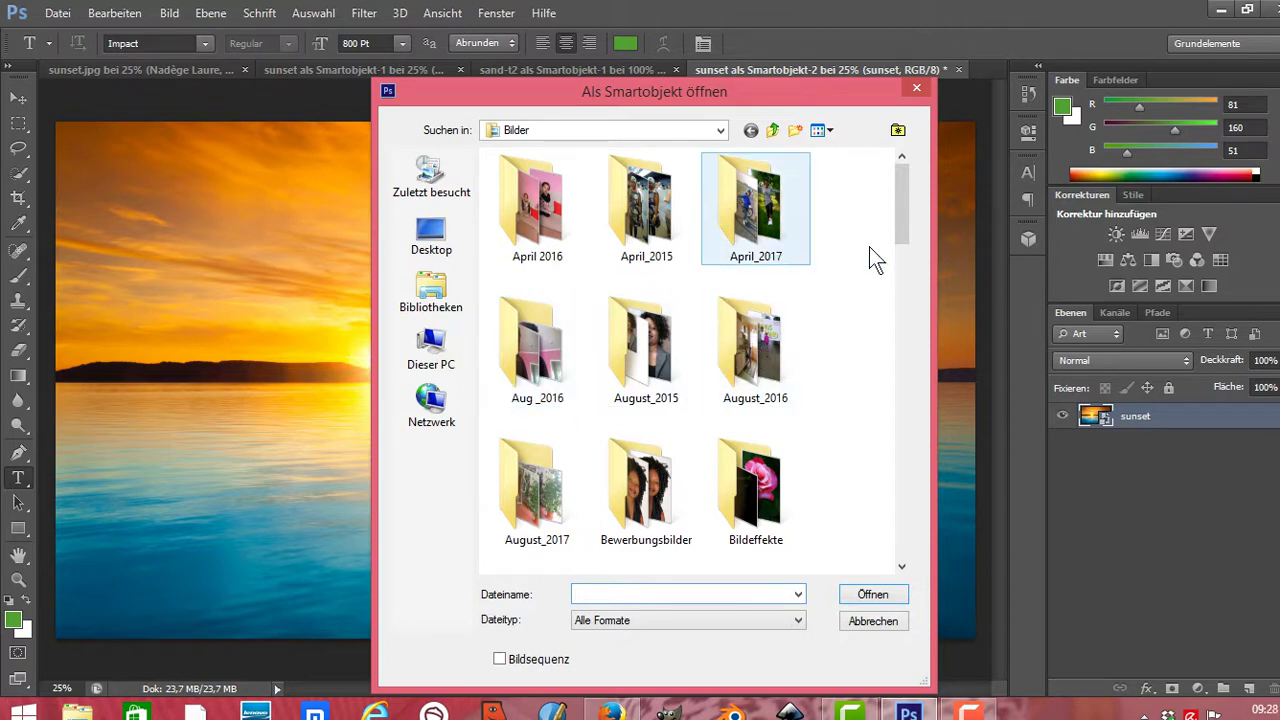
double_click(772, 484)
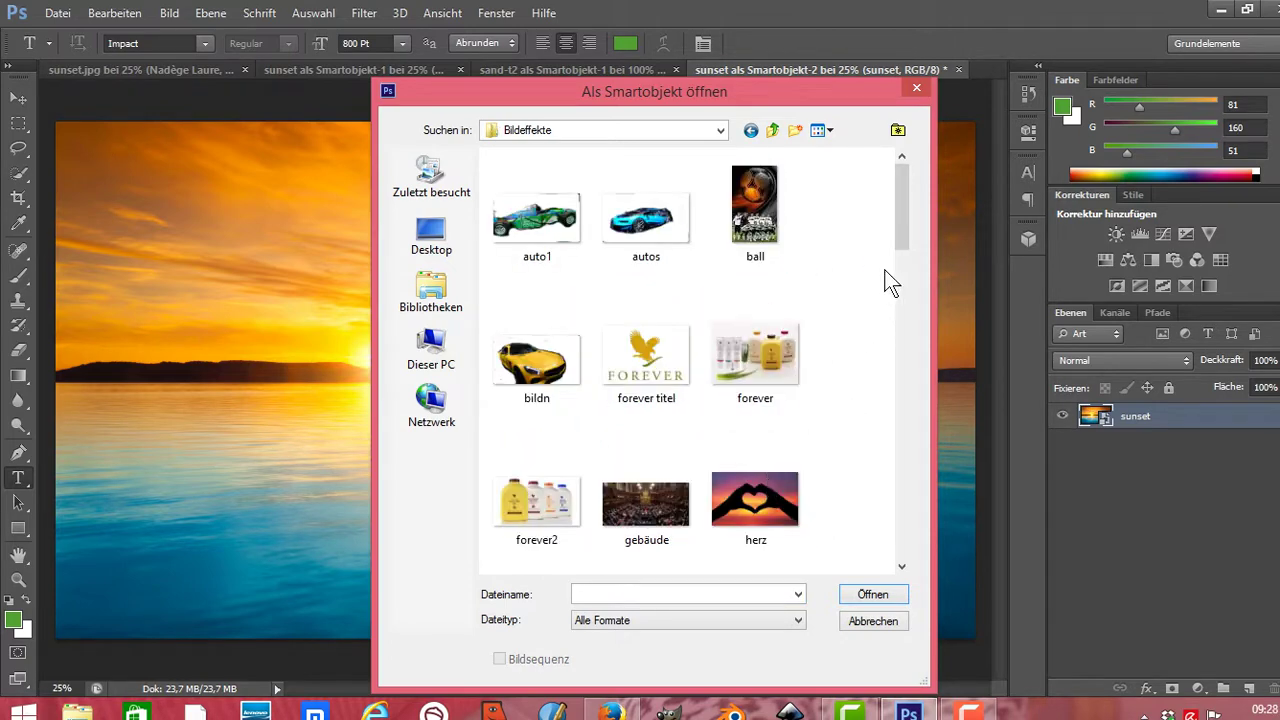
left_click_drag(900, 200, 874, 550)
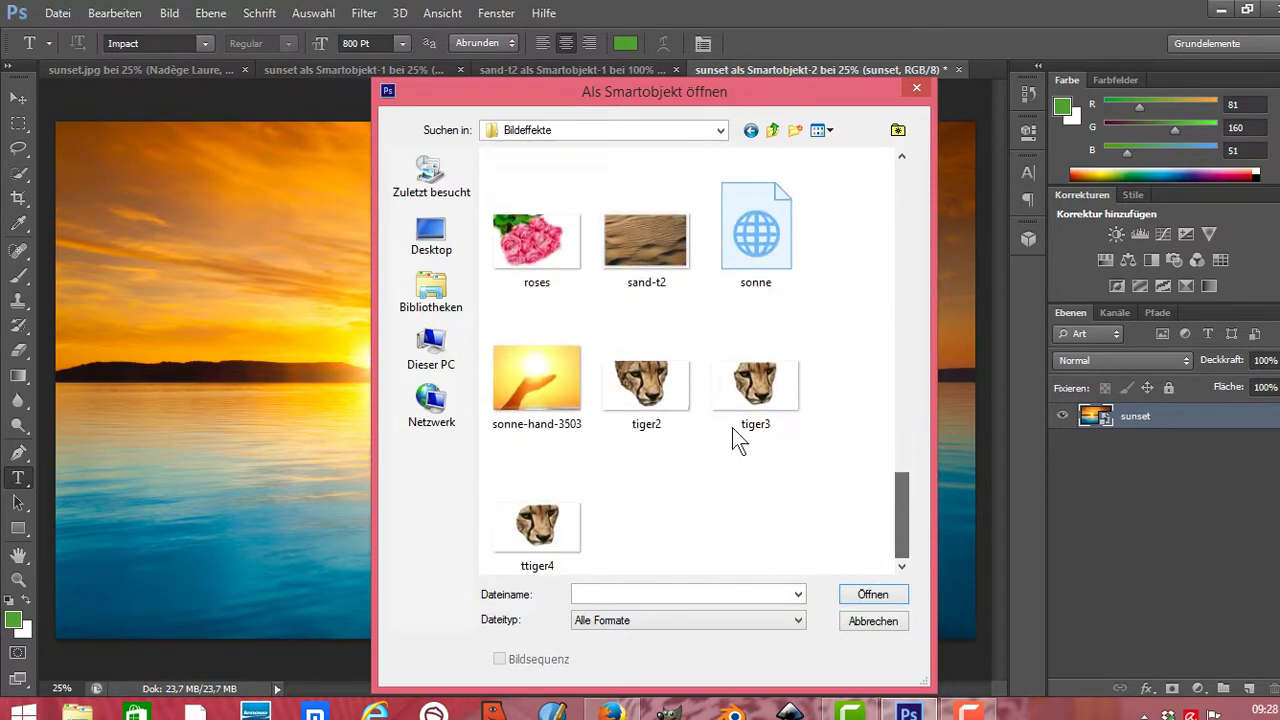
left_click(657, 240)
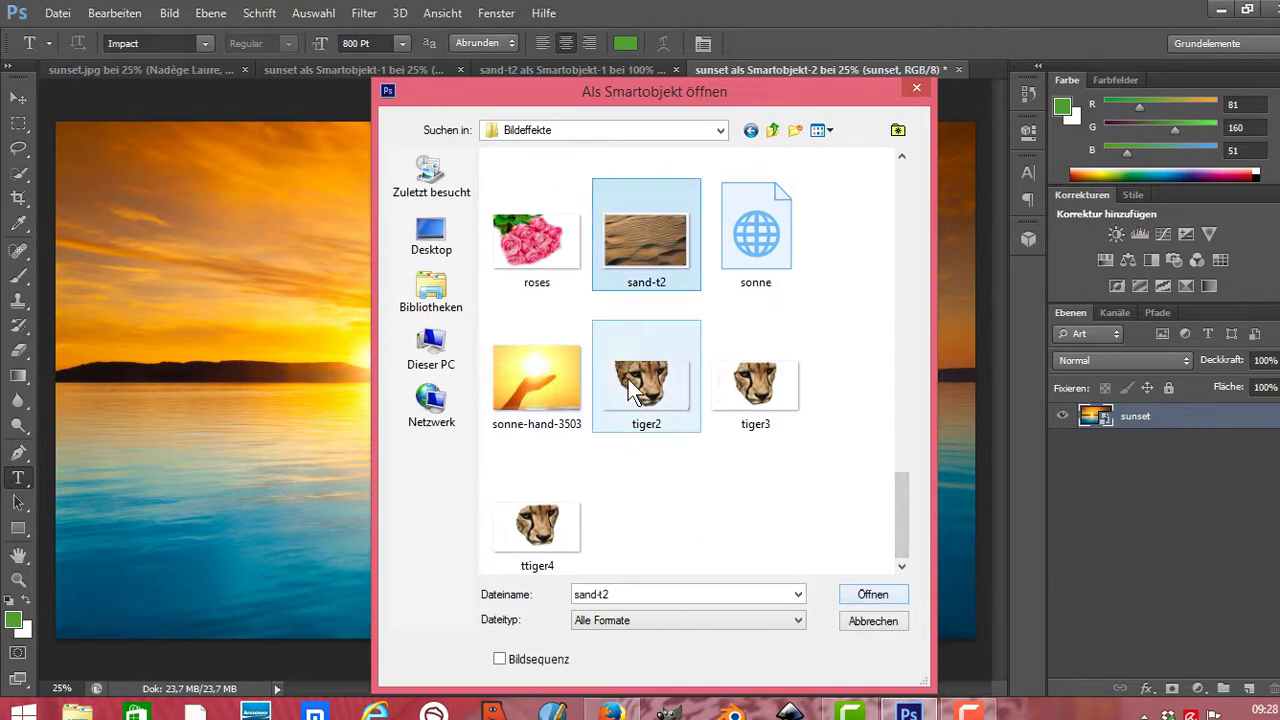
left_click(642, 381)
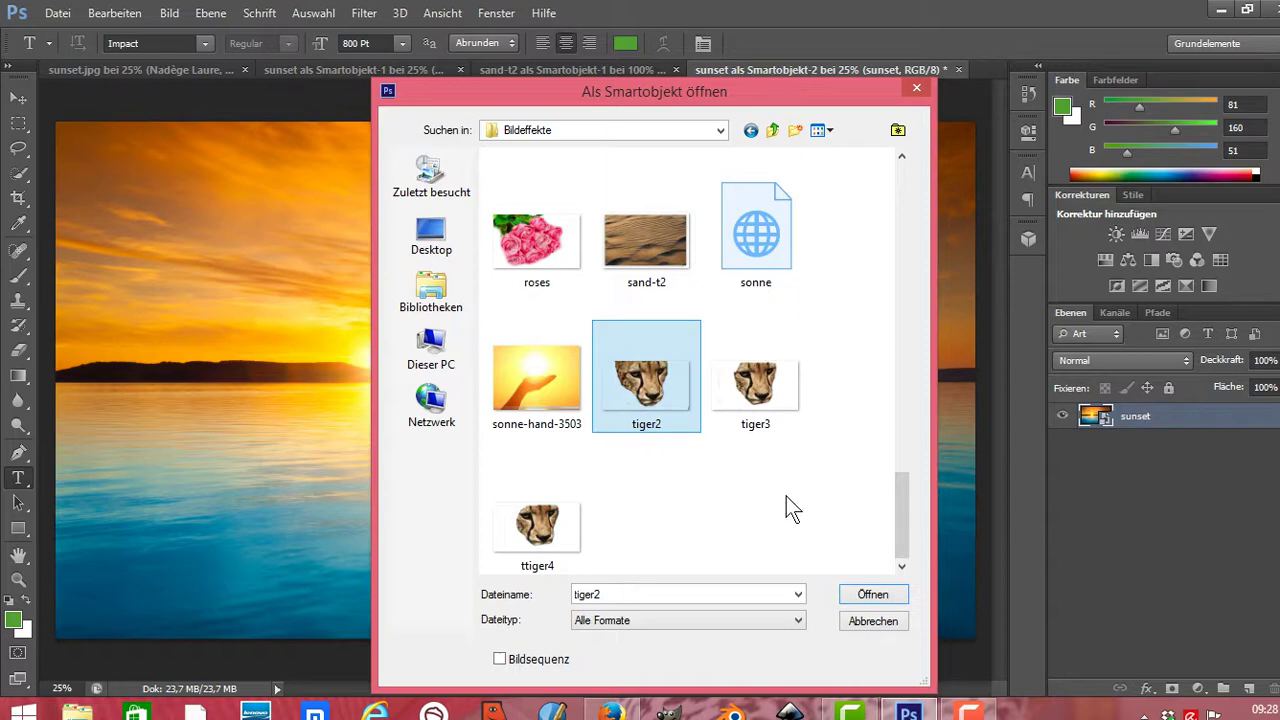
left_click(858, 595)
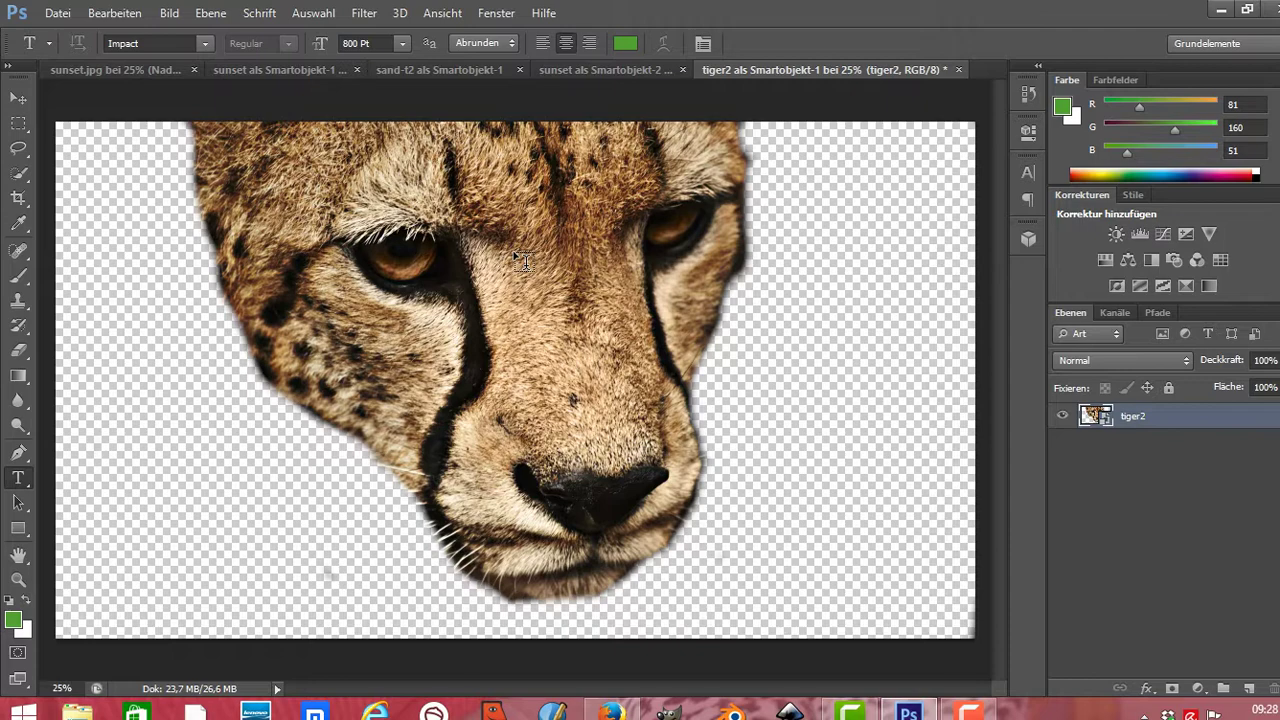
- Lasso-select the cheetah face in tiger2, then return to the sunset Smartobjekt-2 document
left_click(21, 149)
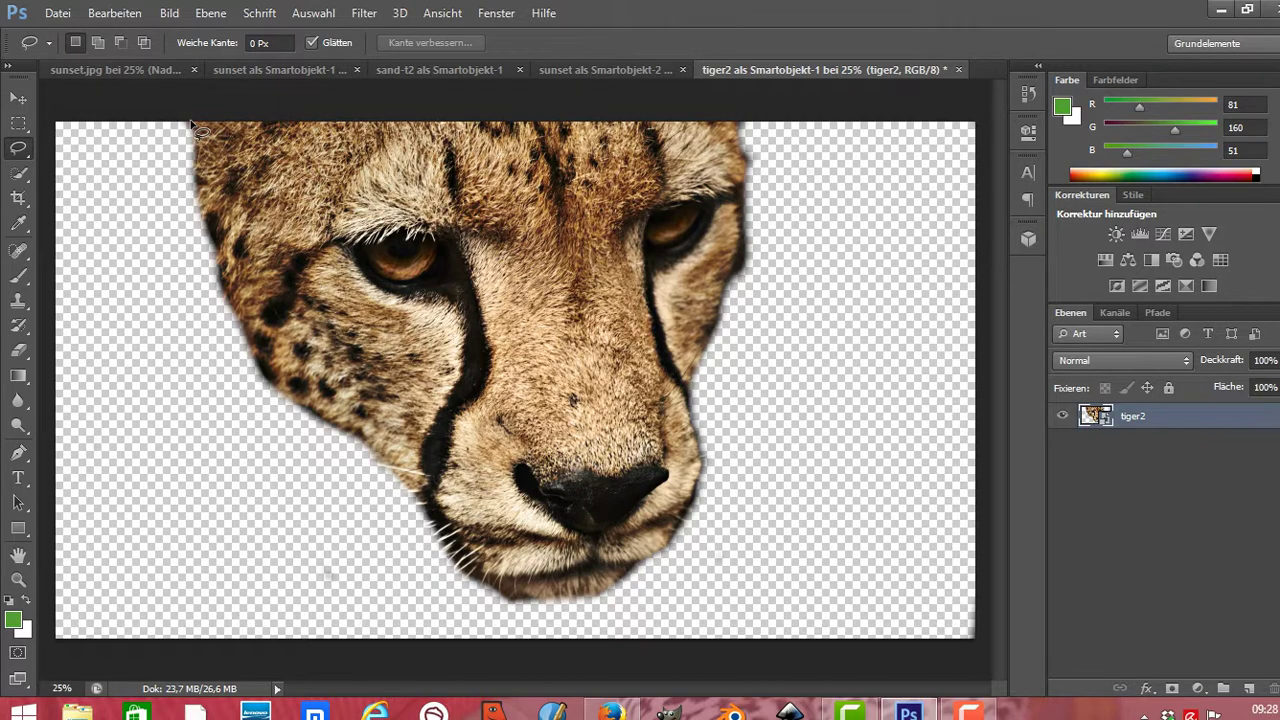
mouse_move(191, 122)
left_mouse_down()
mouse_move(209, 257)
mouse_move(262, 372)
mouse_move(420, 490)
mouse_move(486, 585)
mouse_move(585, 604)
mouse_move(634, 594)
mouse_move(680, 534)
mouse_move(702, 468)
mouse_move(695, 384)
mouse_move(742, 272)
mouse_move(745, 145)
mouse_move(730, 131)
mouse_move(551, 148)
mouse_move(197, 135)
left_mouse_up()
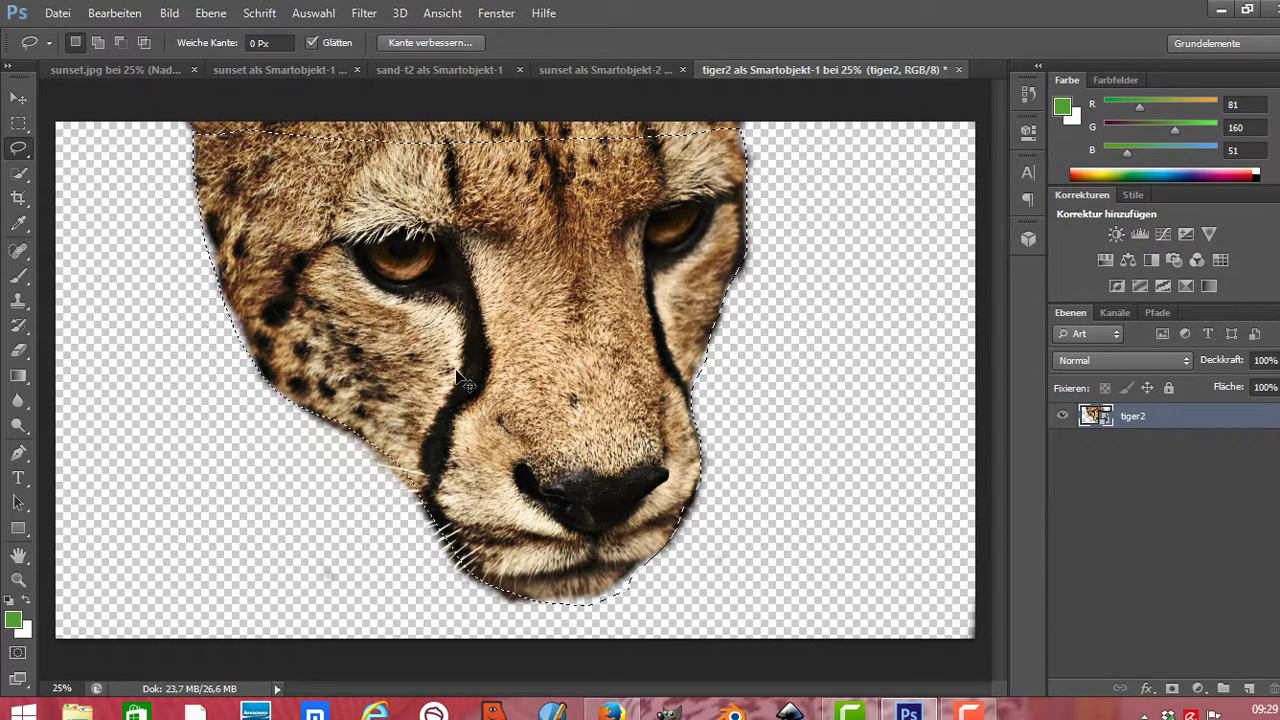
left_click(611, 70)
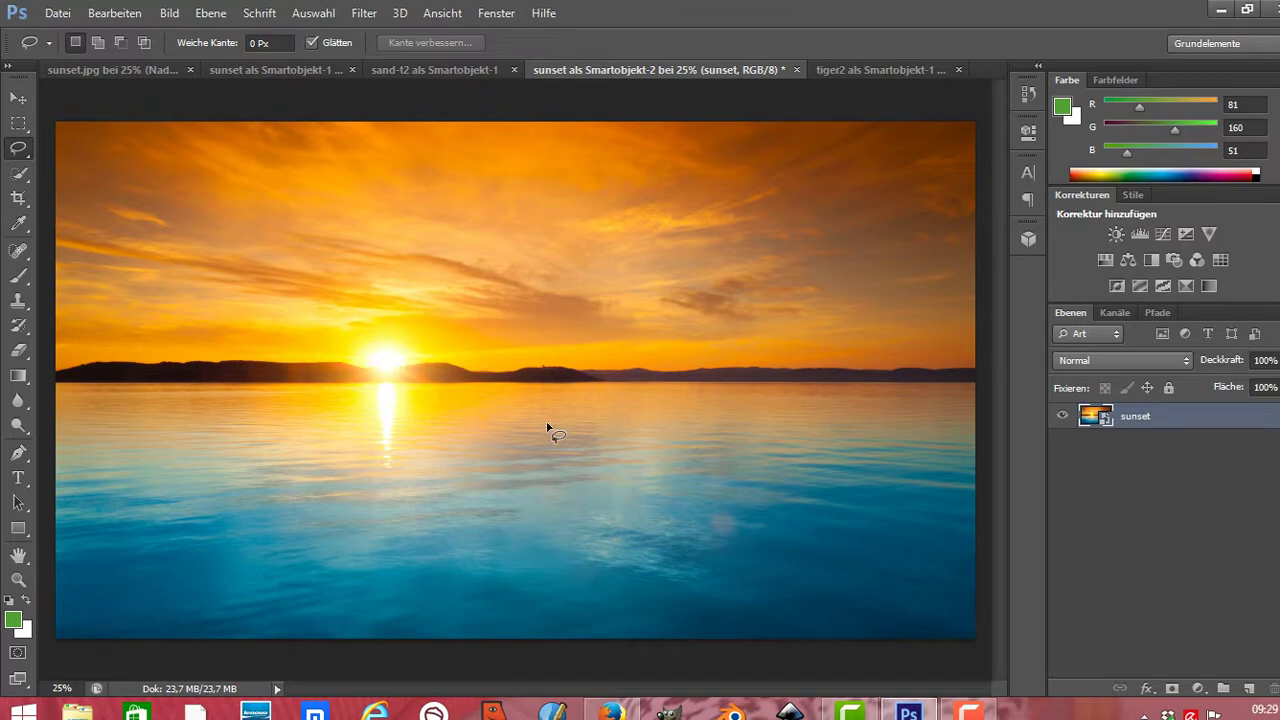
- Paste the copied cheetah face into the sunset document as Ebene 1
key("ctrl+v")
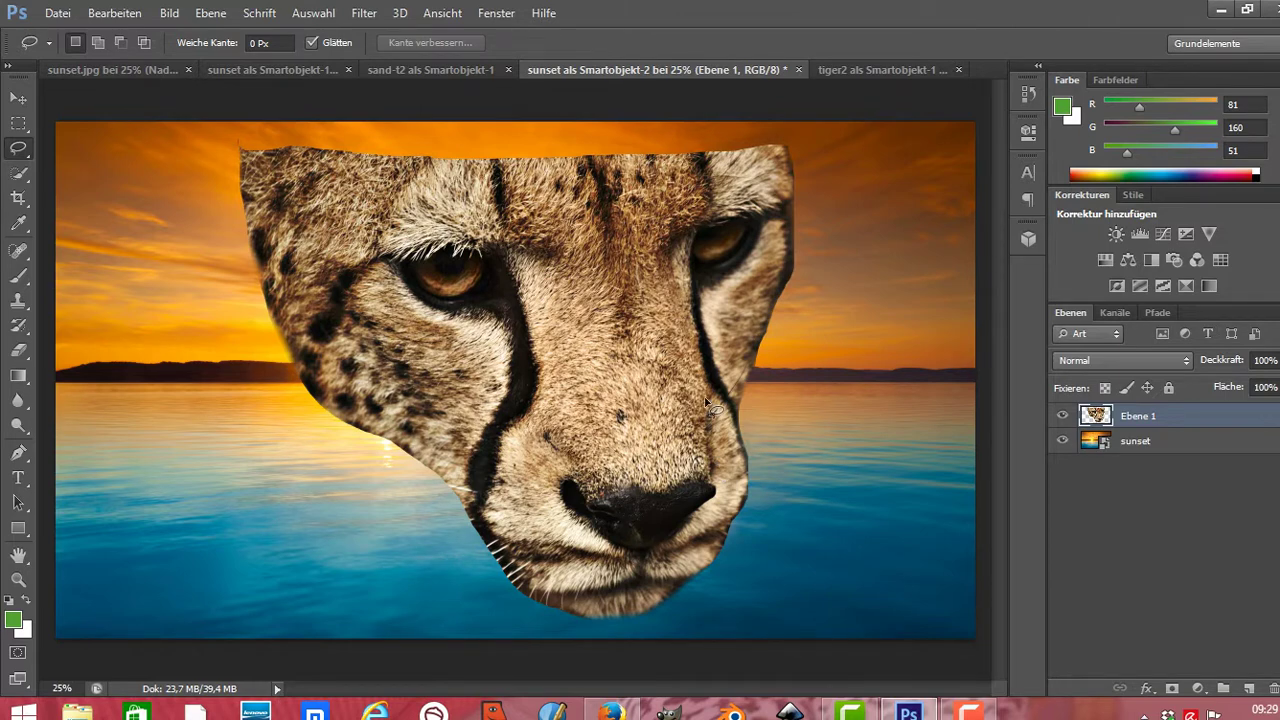
- Move the cheetah layer to the top centre, its nose over the water
left_click(21, 98)
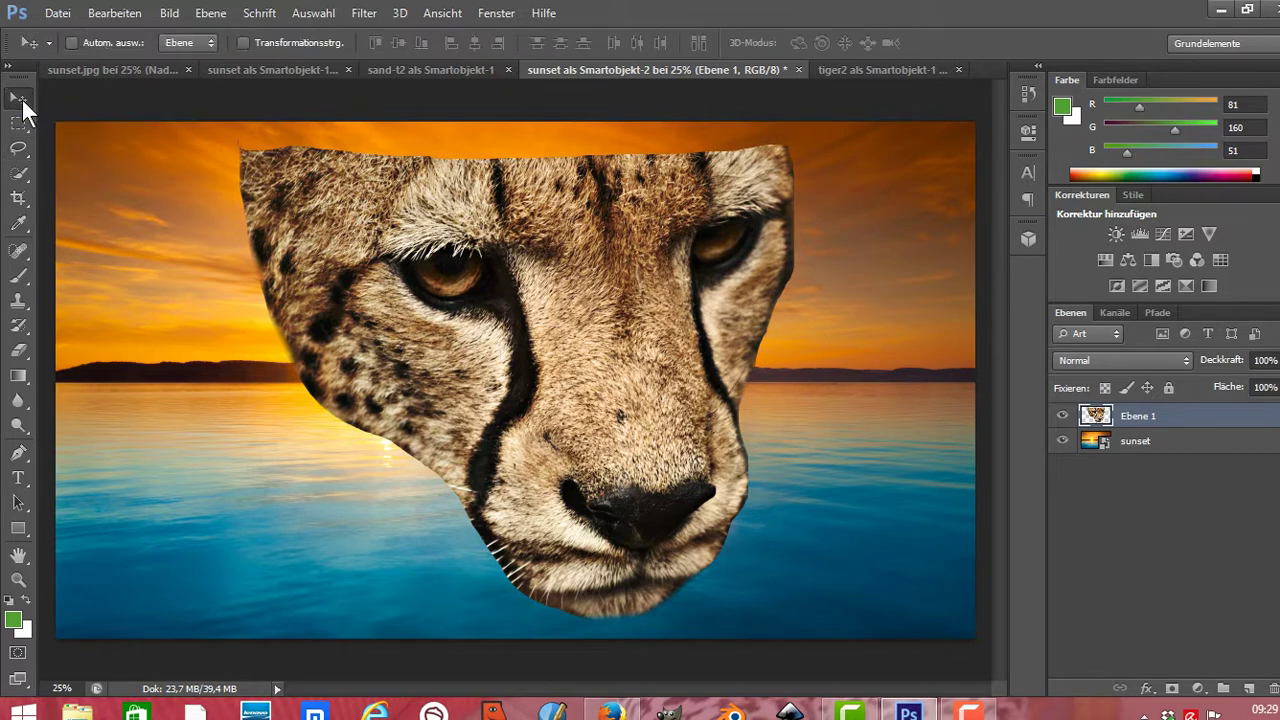
mouse_move(556, 344)
left_mouse_down()
mouse_move(527, 307)
mouse_move(527, 272)
mouse_move(517, 294)
left_mouse_up()
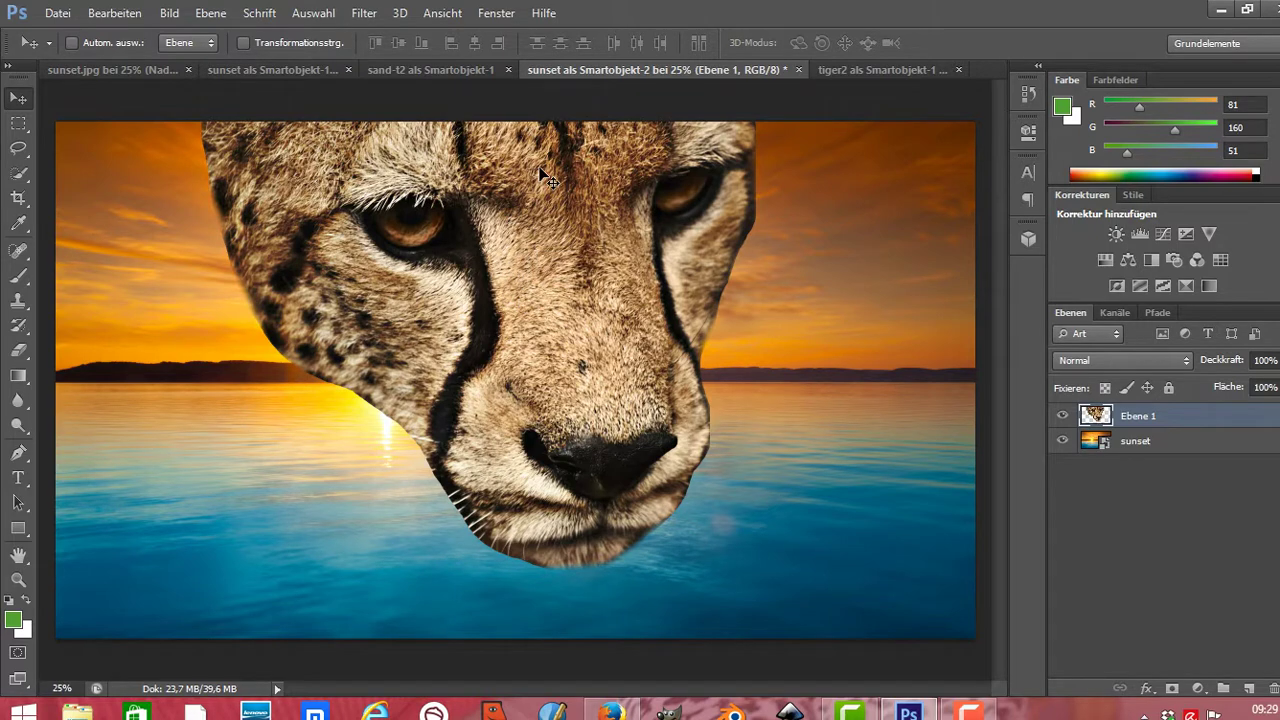
mouse_move(540, 162)
left_mouse_down()
mouse_move(703, 151)
mouse_move(592, 157)
mouse_move(589, 142)
left_mouse_up()
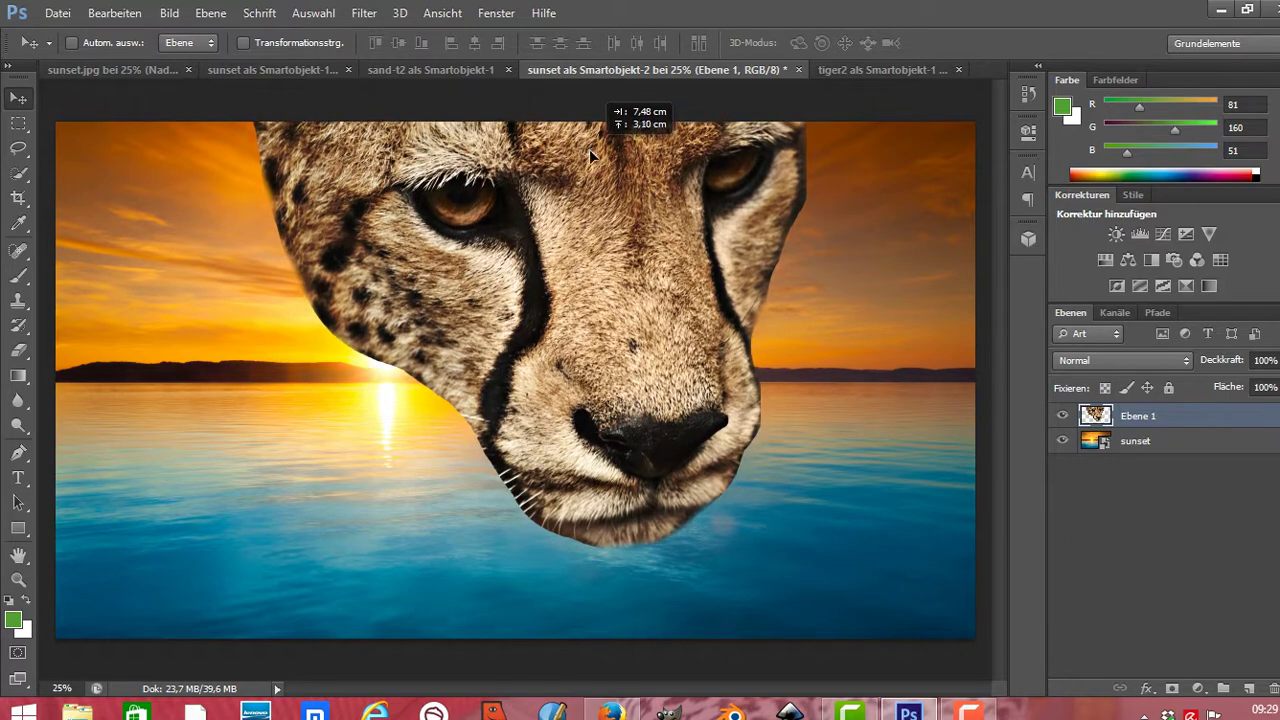
left_click_drag(589, 142, 591, 176)
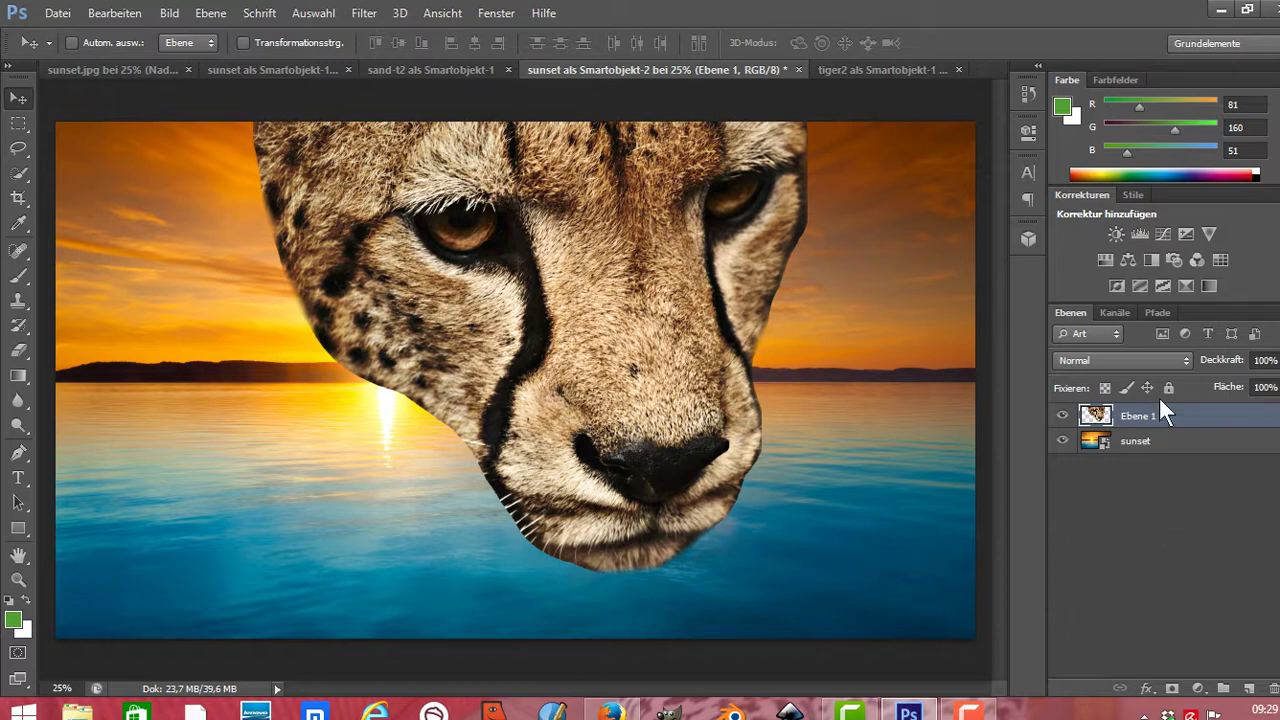
- Set Ebene 1's blend mode to Multiplizieren after trying Dividieren
left_click(1186, 361)
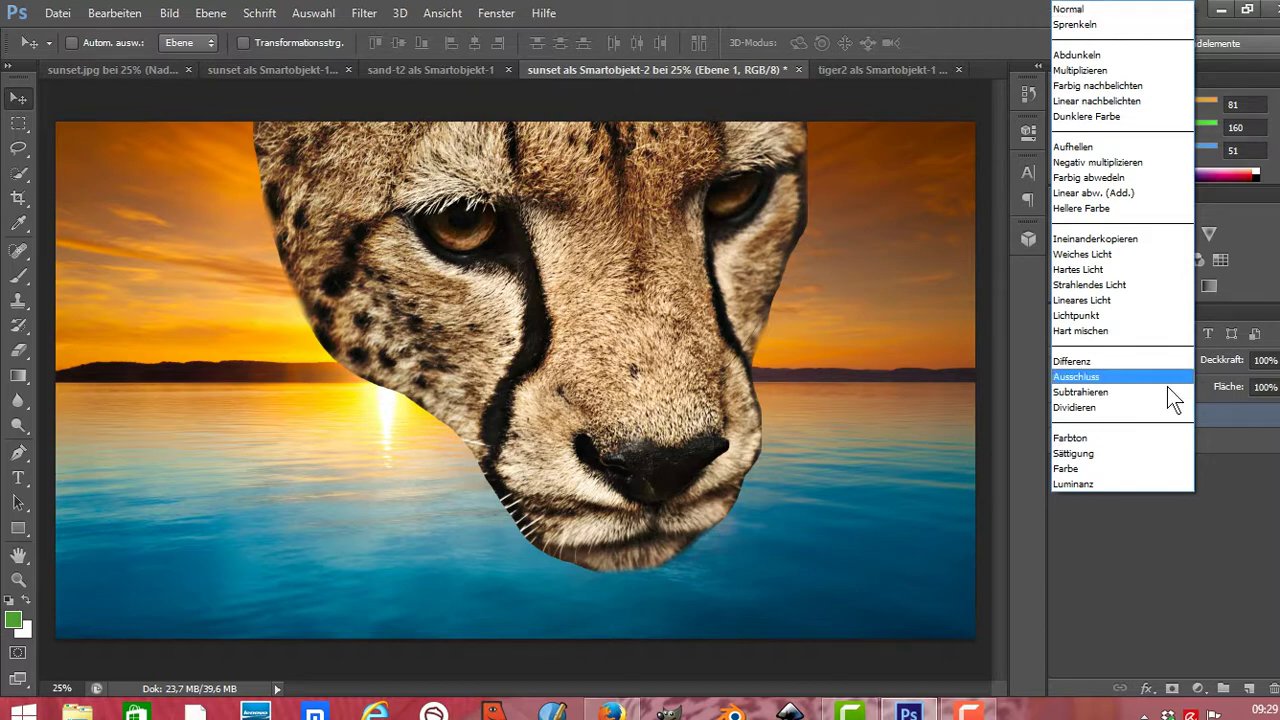
left_click(1119, 407)
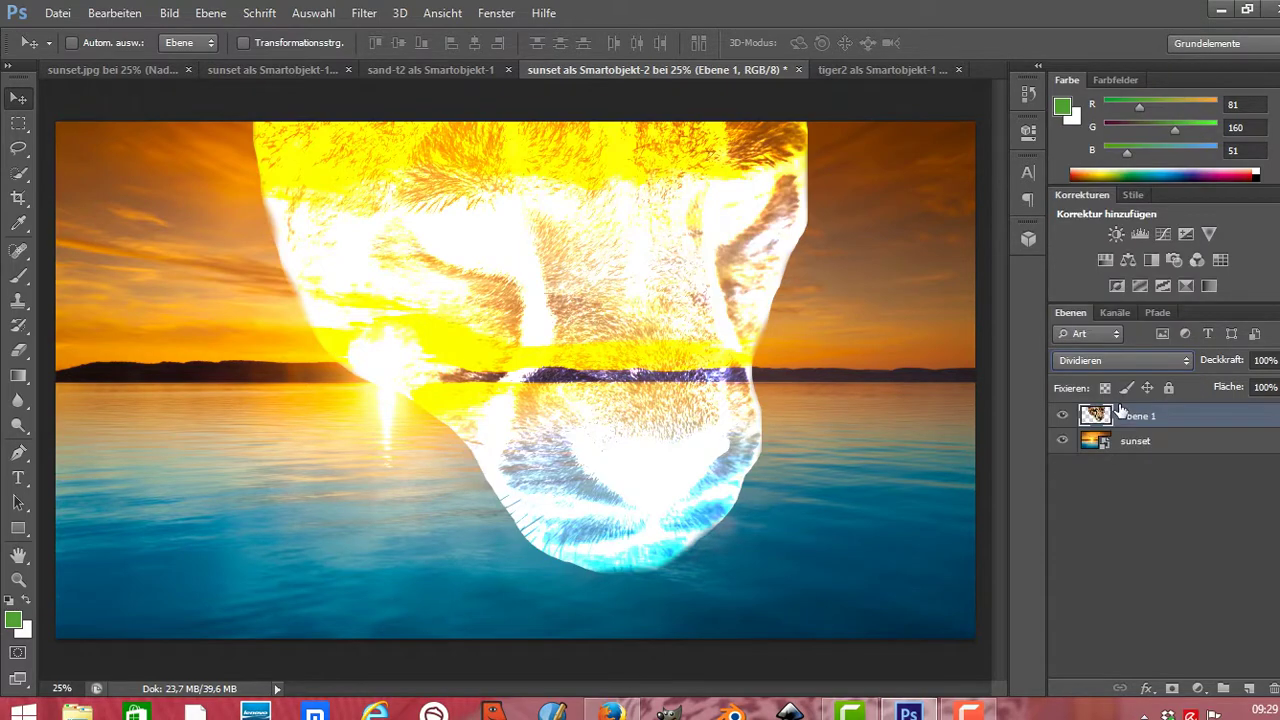
left_click(1185, 360)
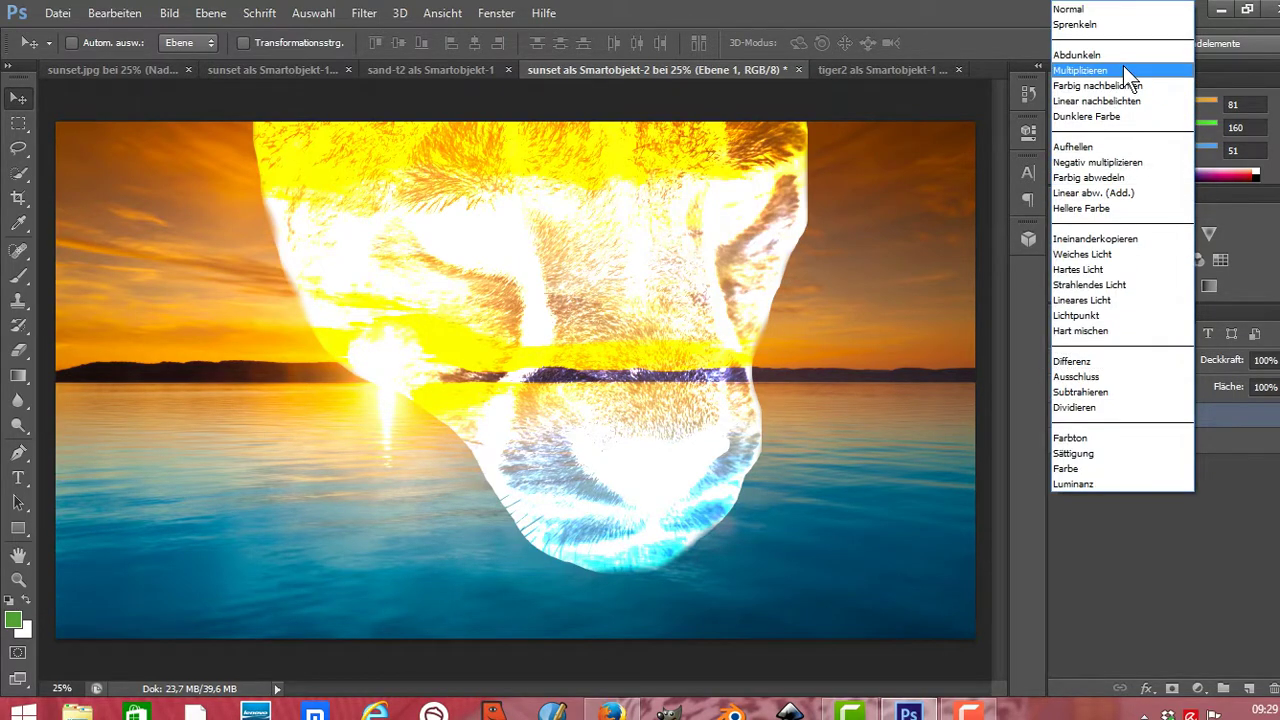
left_click(1123, 68)
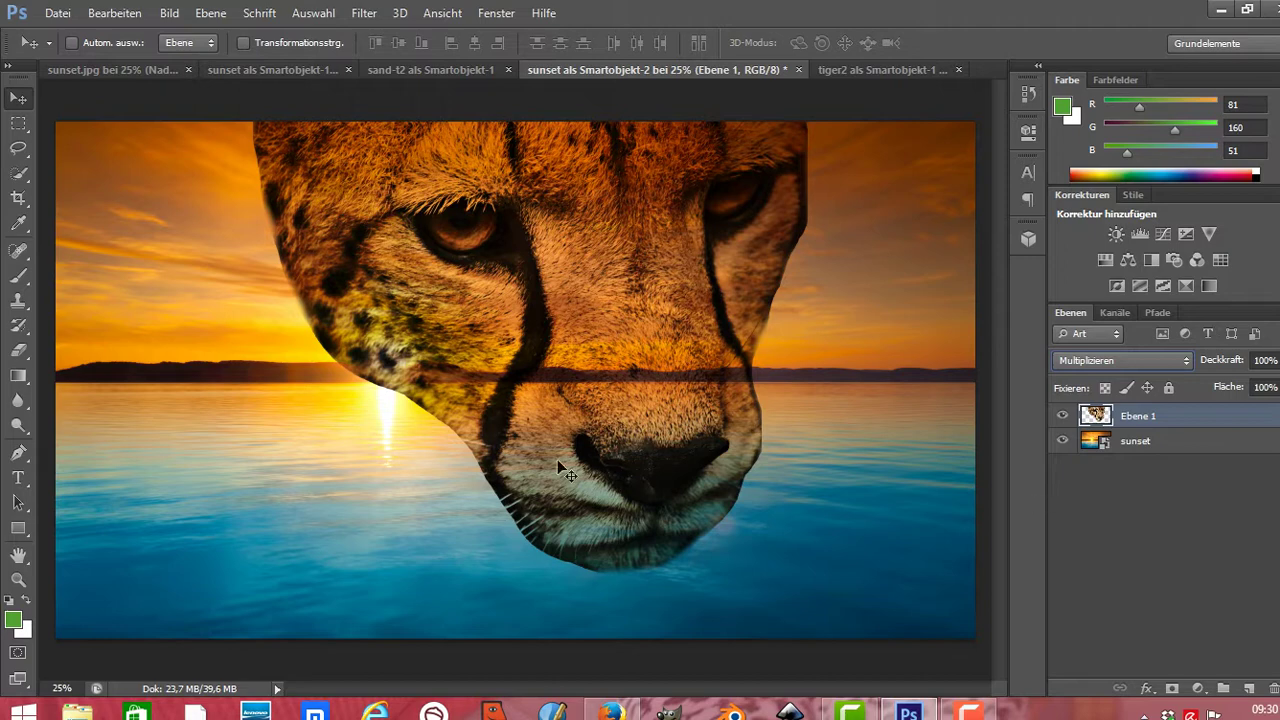
- Add a text box reading 'Nadège' over 'Laure' and set a text colour
left_click(24, 480)
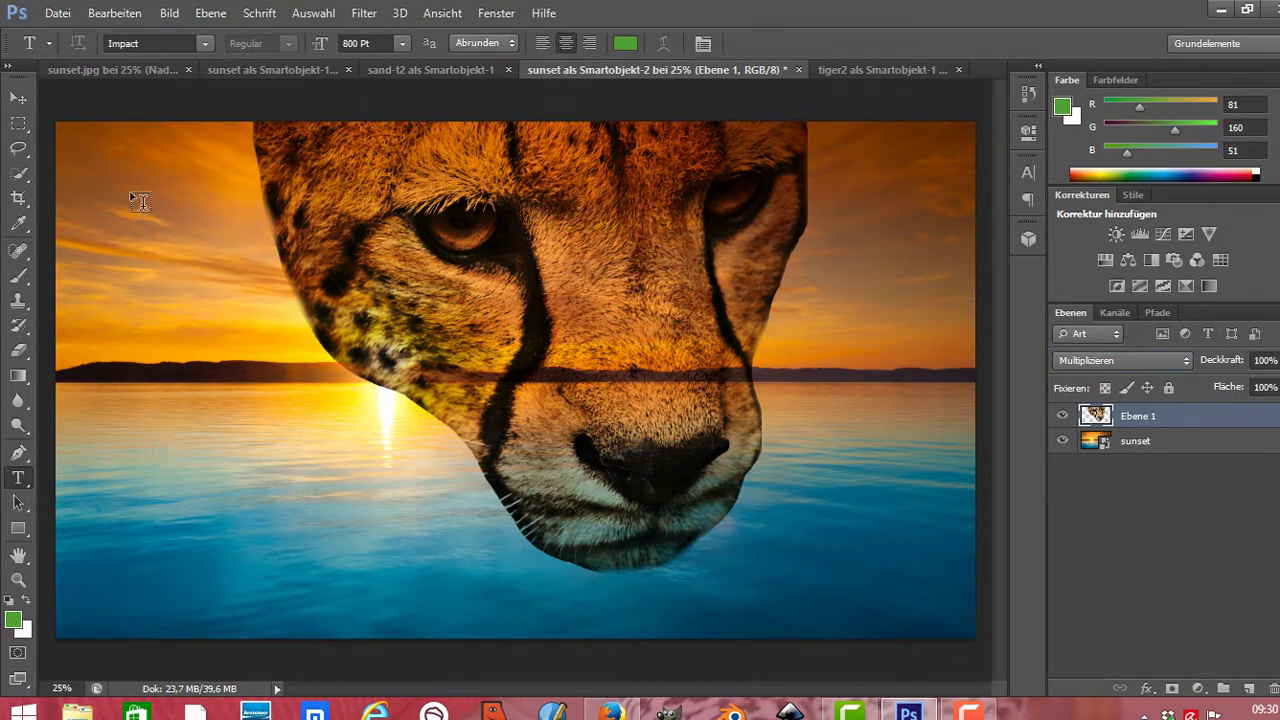
left_click_drag(76, 145, 953, 612)
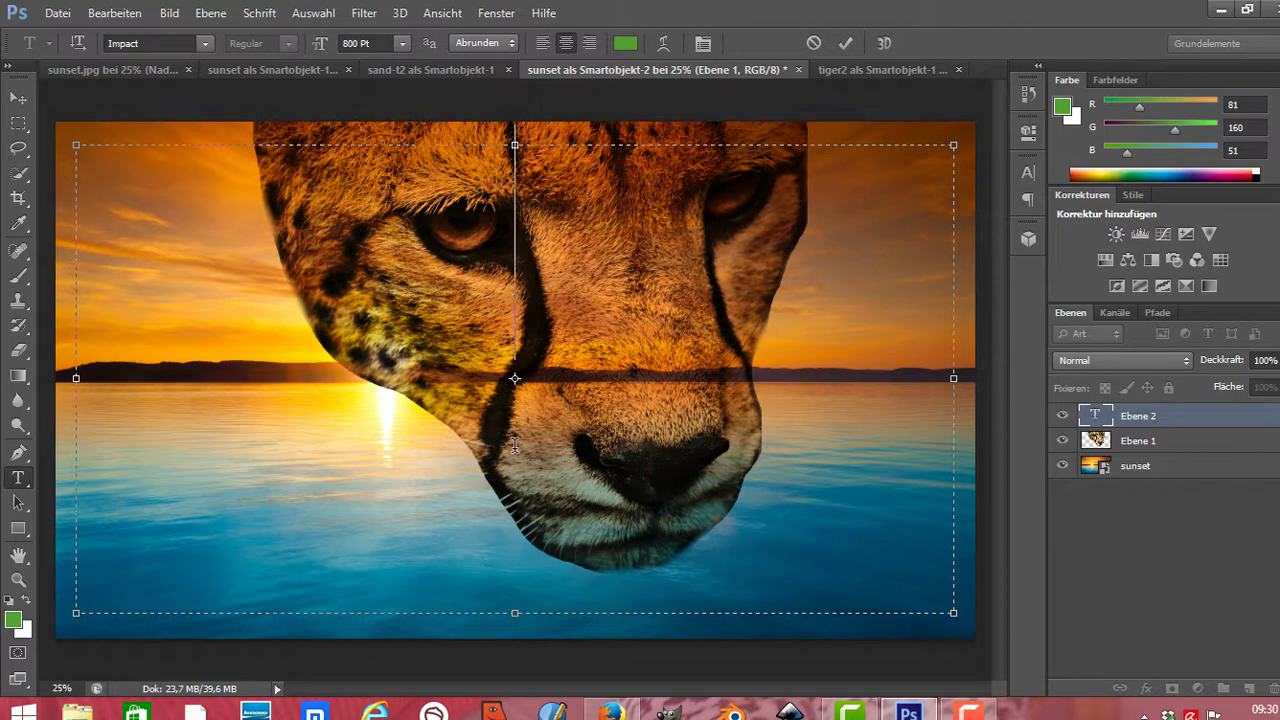
type("Nadège")
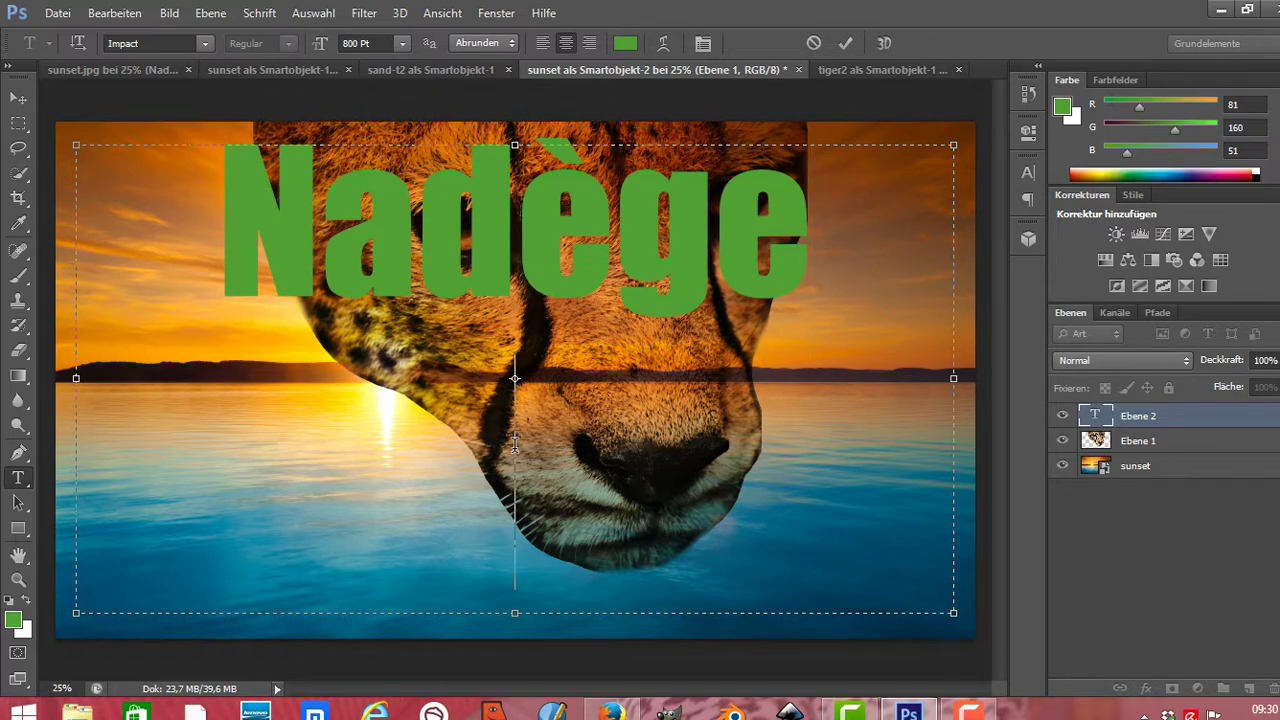
key("Return")
type("Laur")
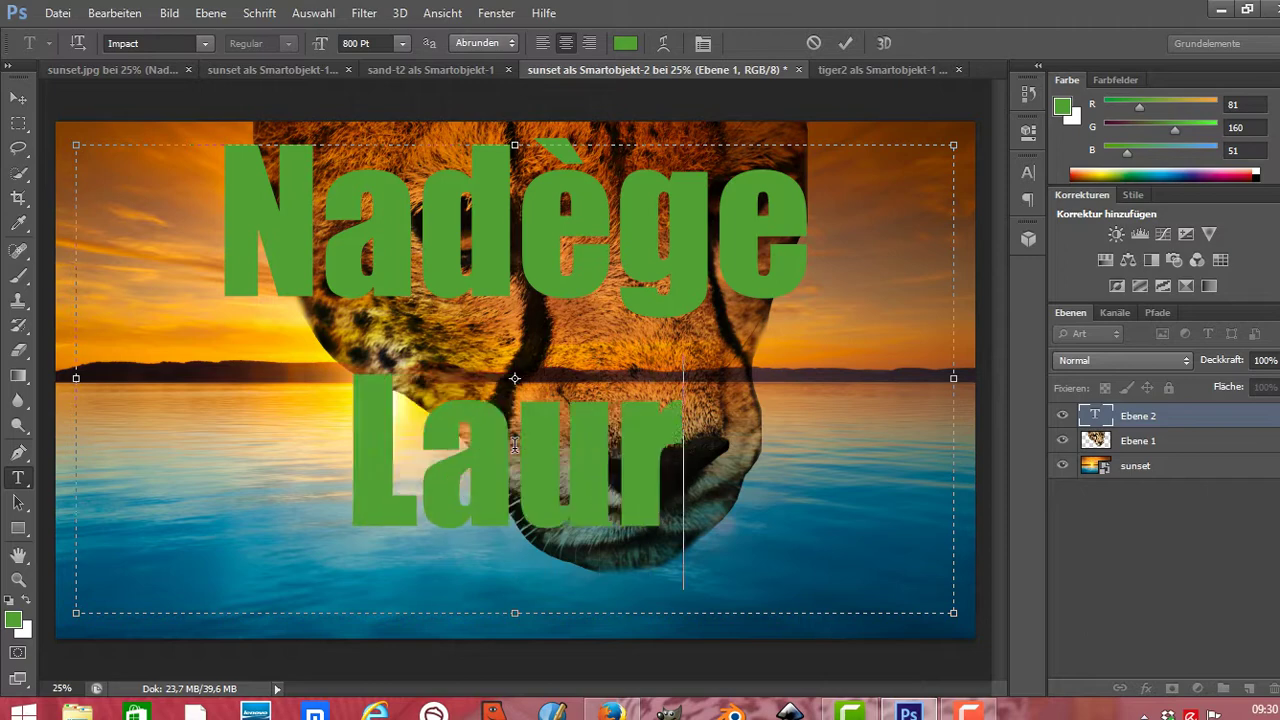
type("e")
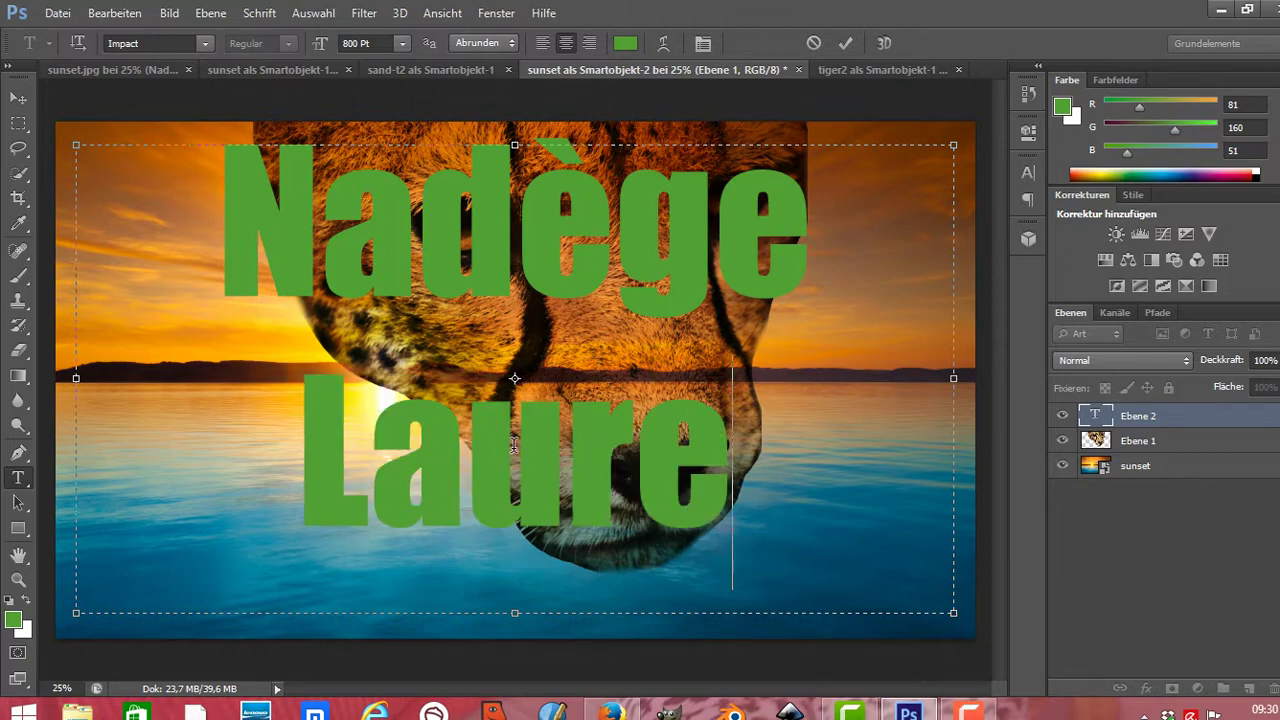
left_click(623, 45)
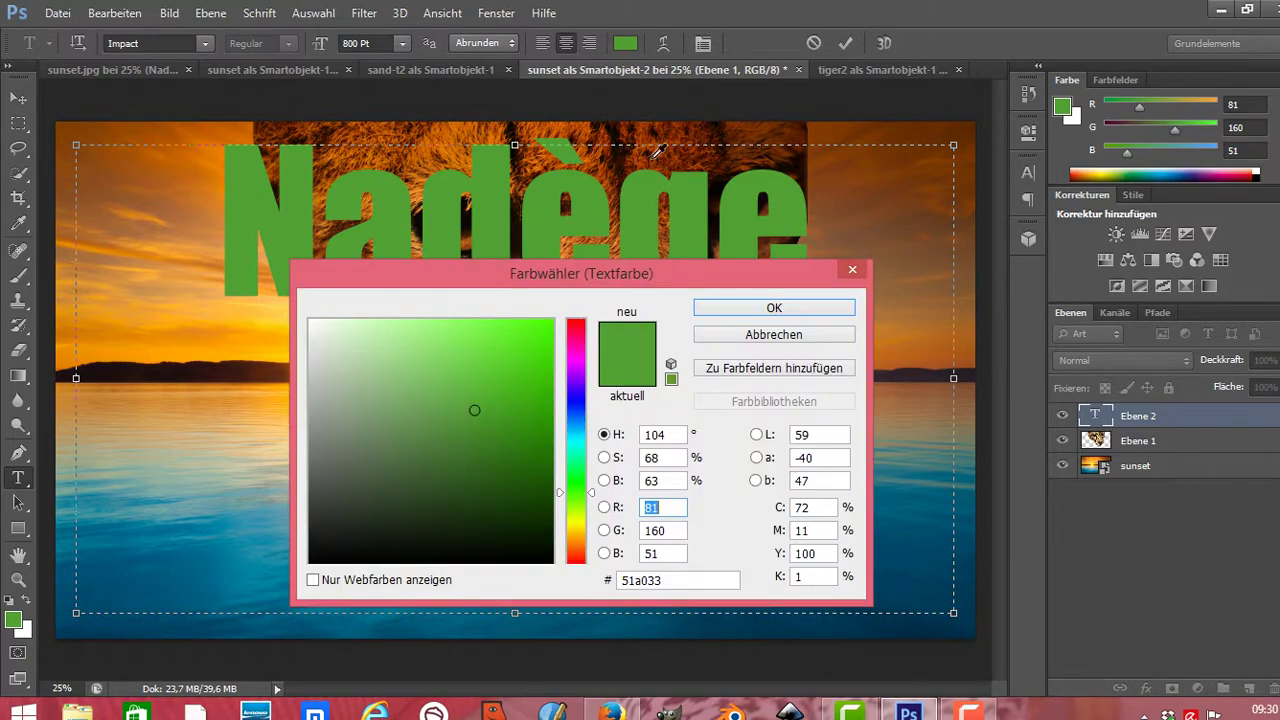
left_click(522, 351)
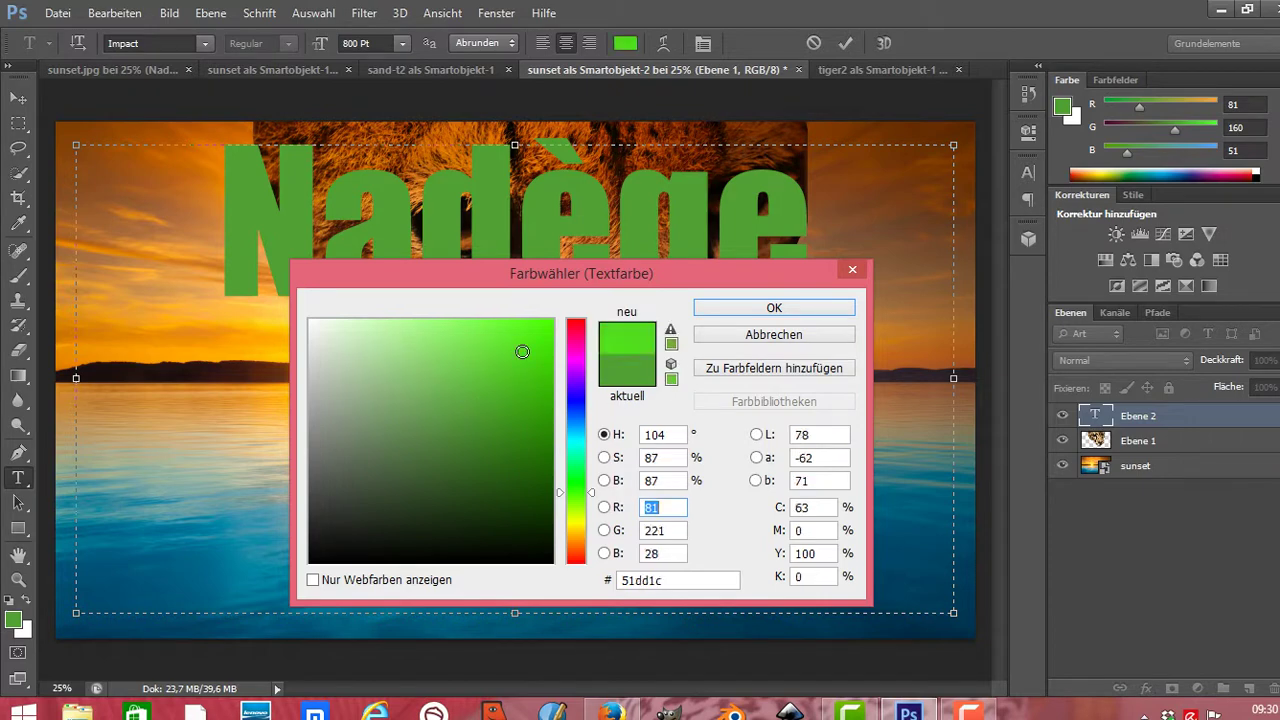
left_click(578, 352)
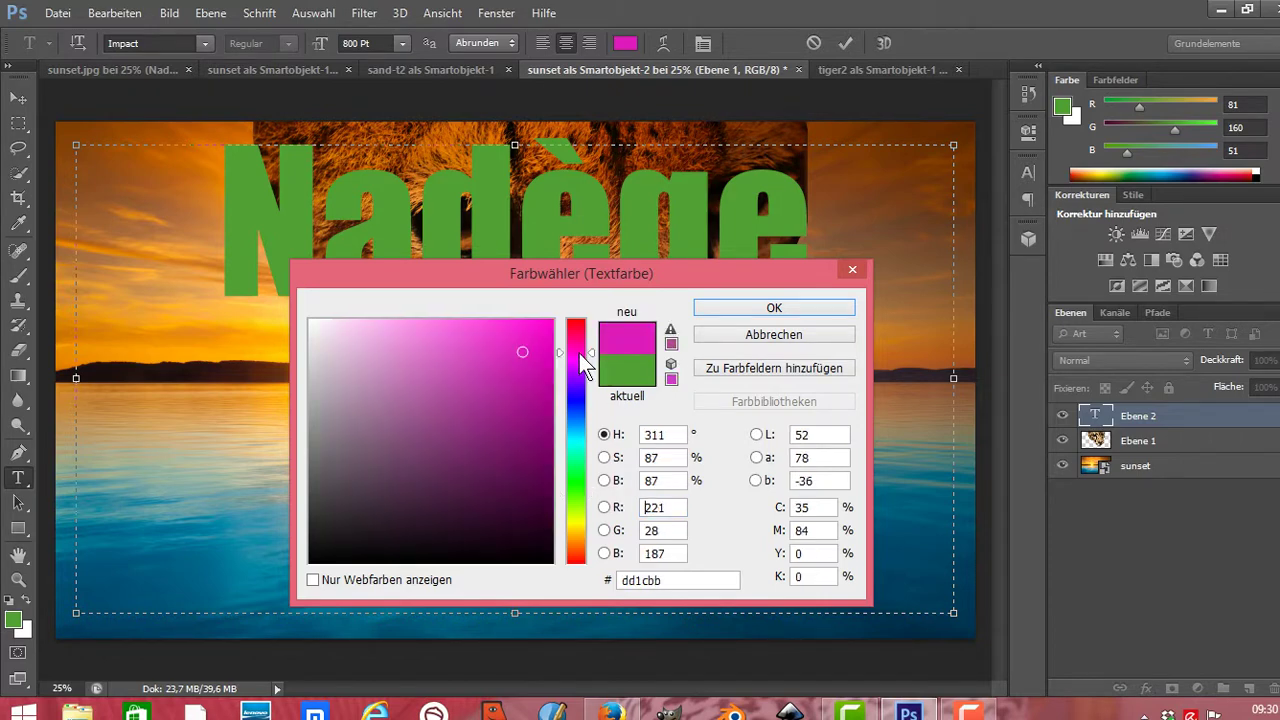
left_click(771, 305)
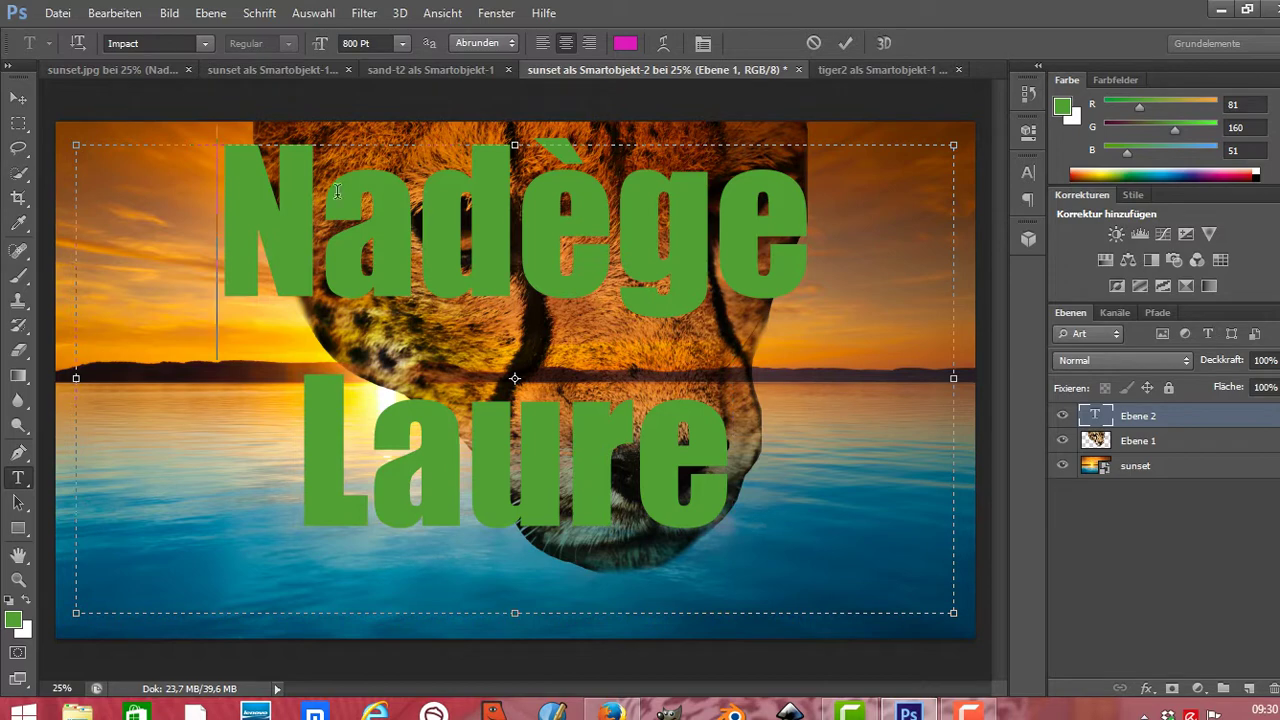
- Colour the Nadège line near-black
left_click_drag(218, 160, 773, 300)
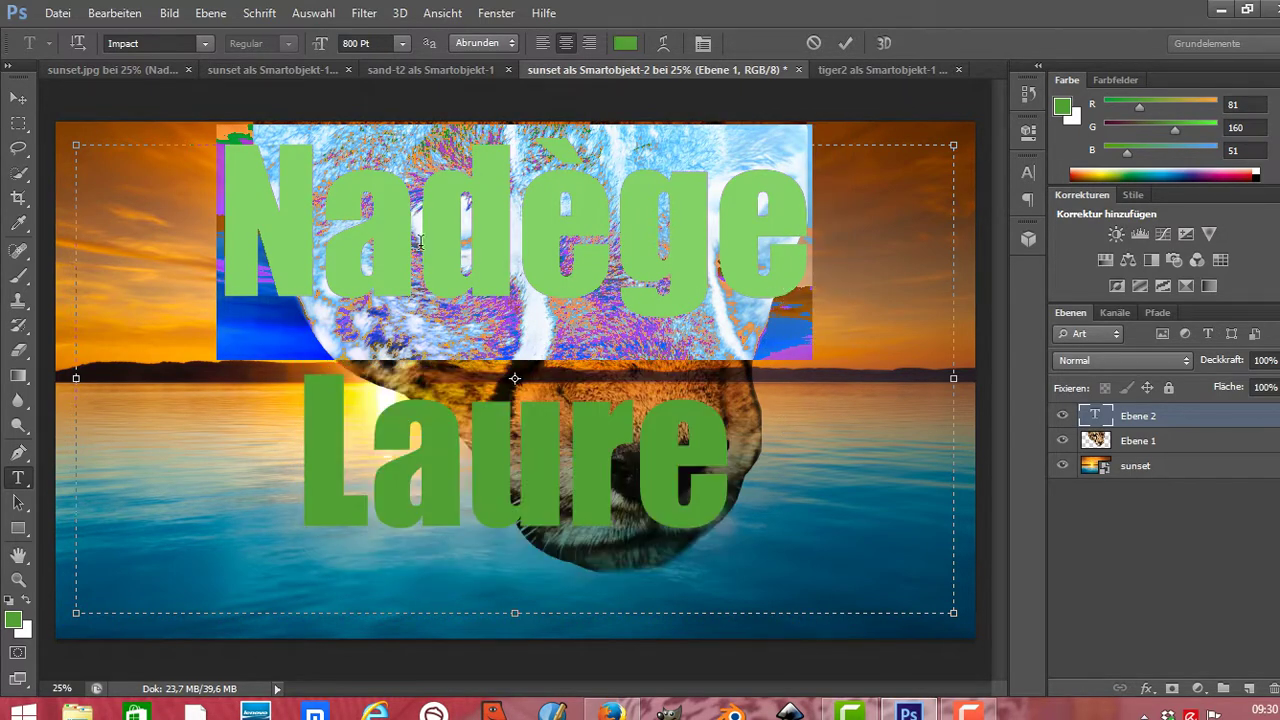
left_click(625, 43)
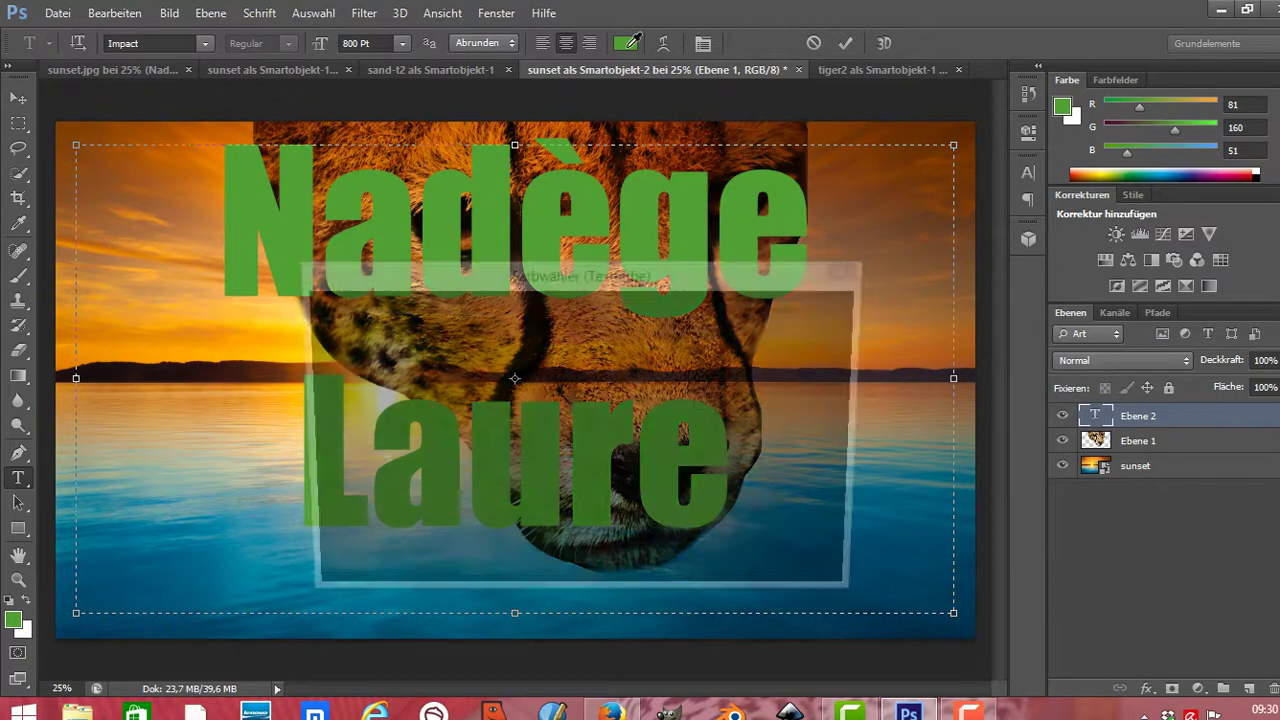
left_click(584, 442)
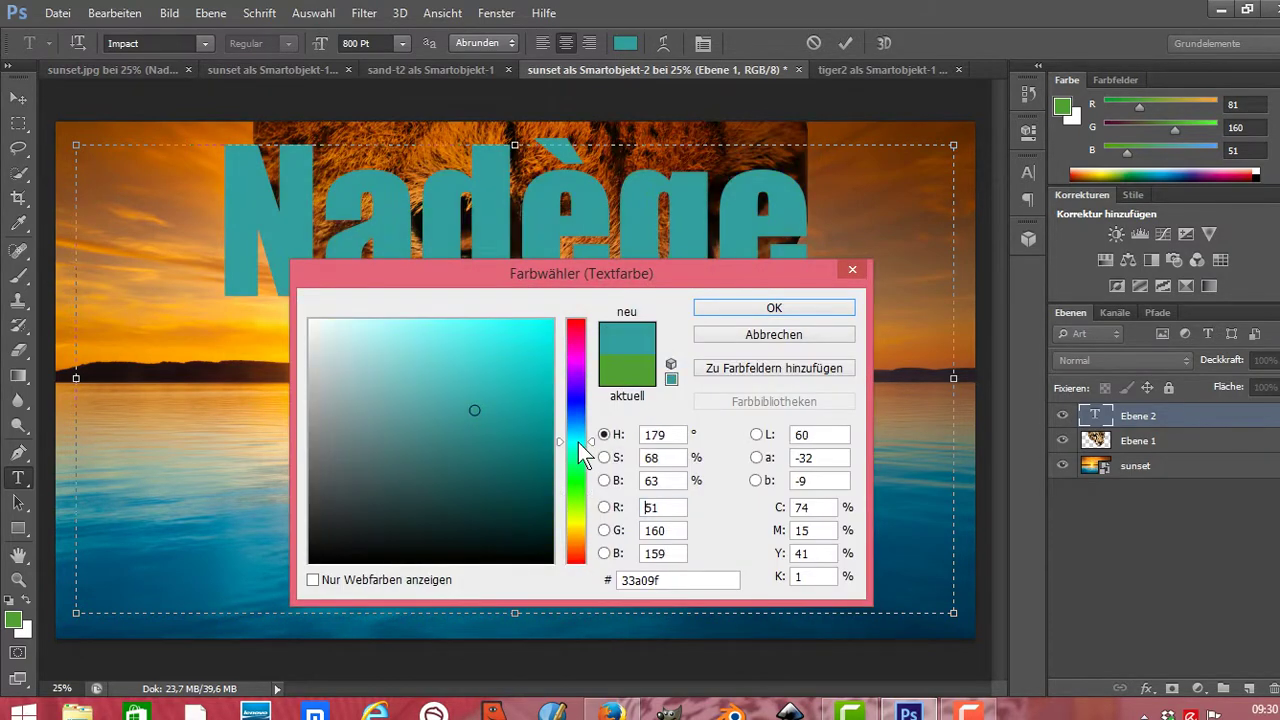
left_click(507, 542)
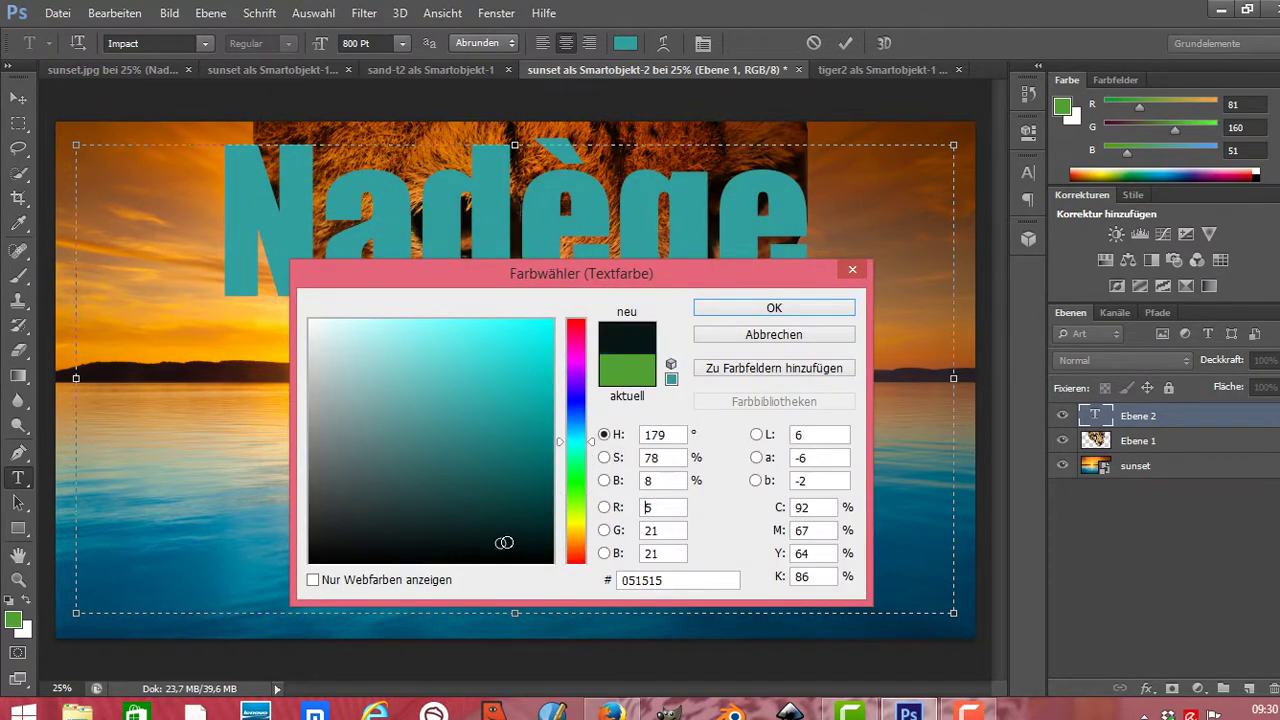
left_click(798, 308)
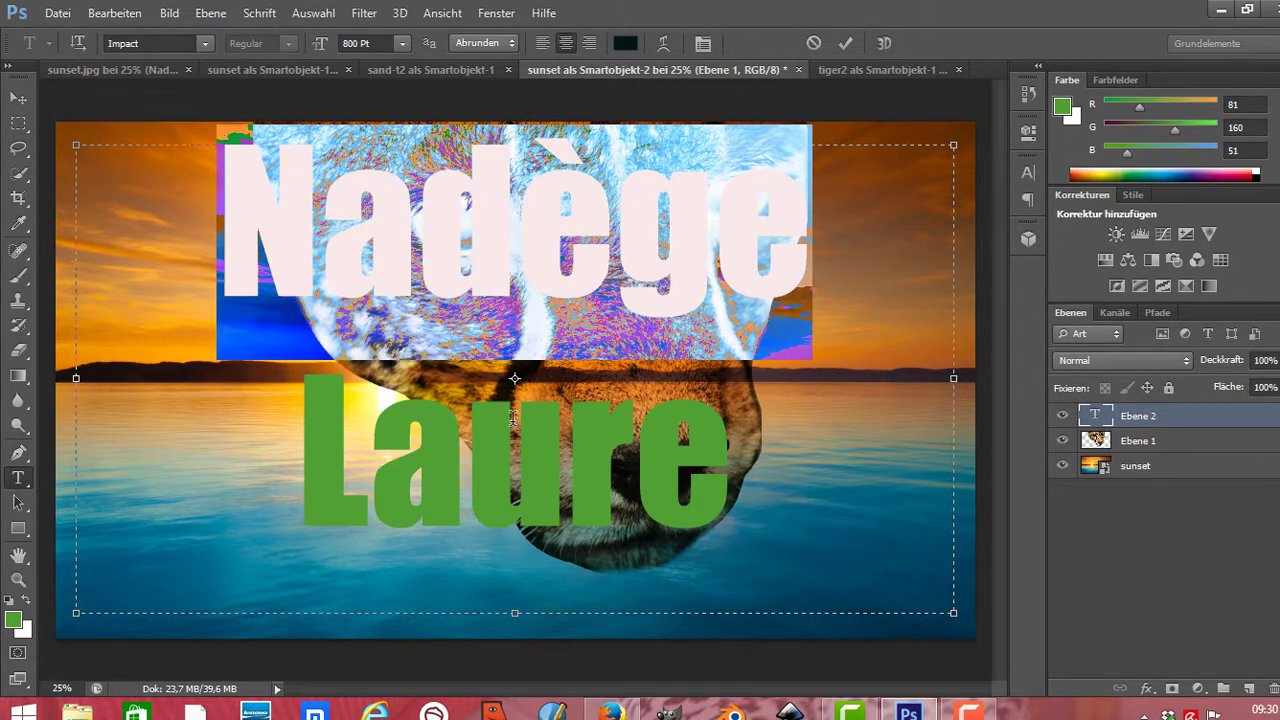
- Colour the Laure line vivid bright red
left_click(606, 416)
left_click_drag(278, 391, 776, 413)
left_click(624, 40)
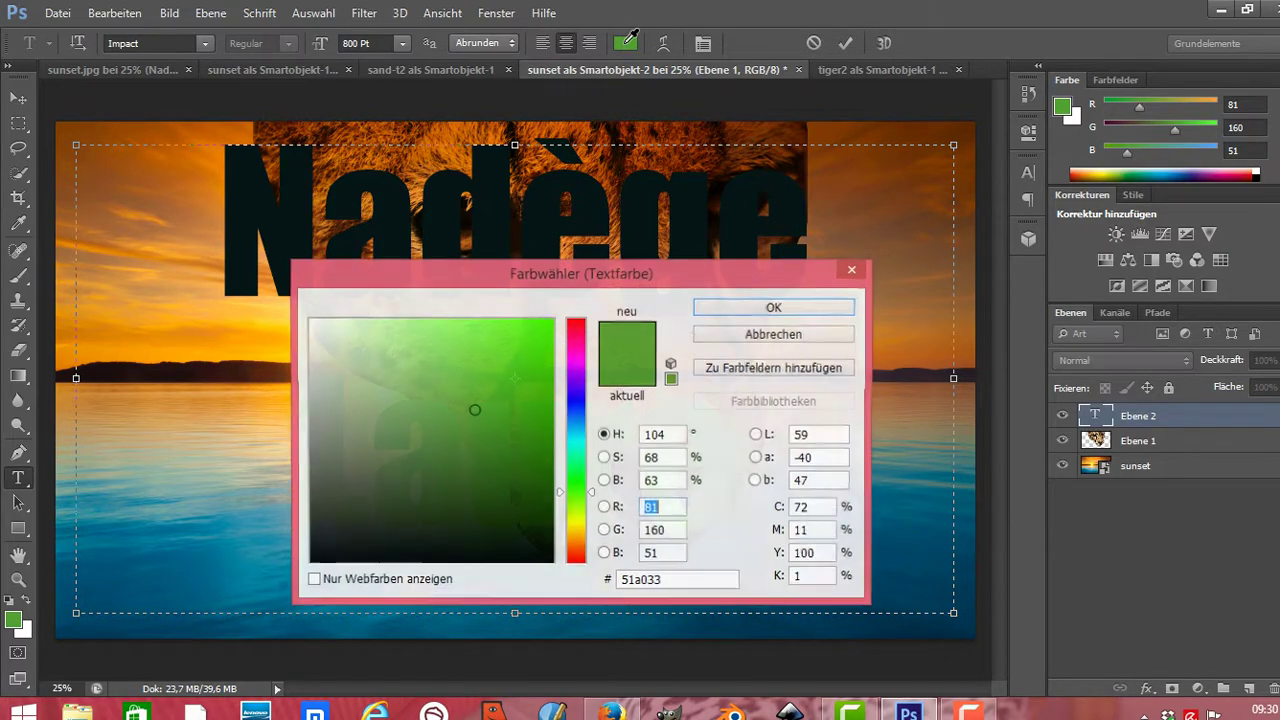
left_click(576, 325)
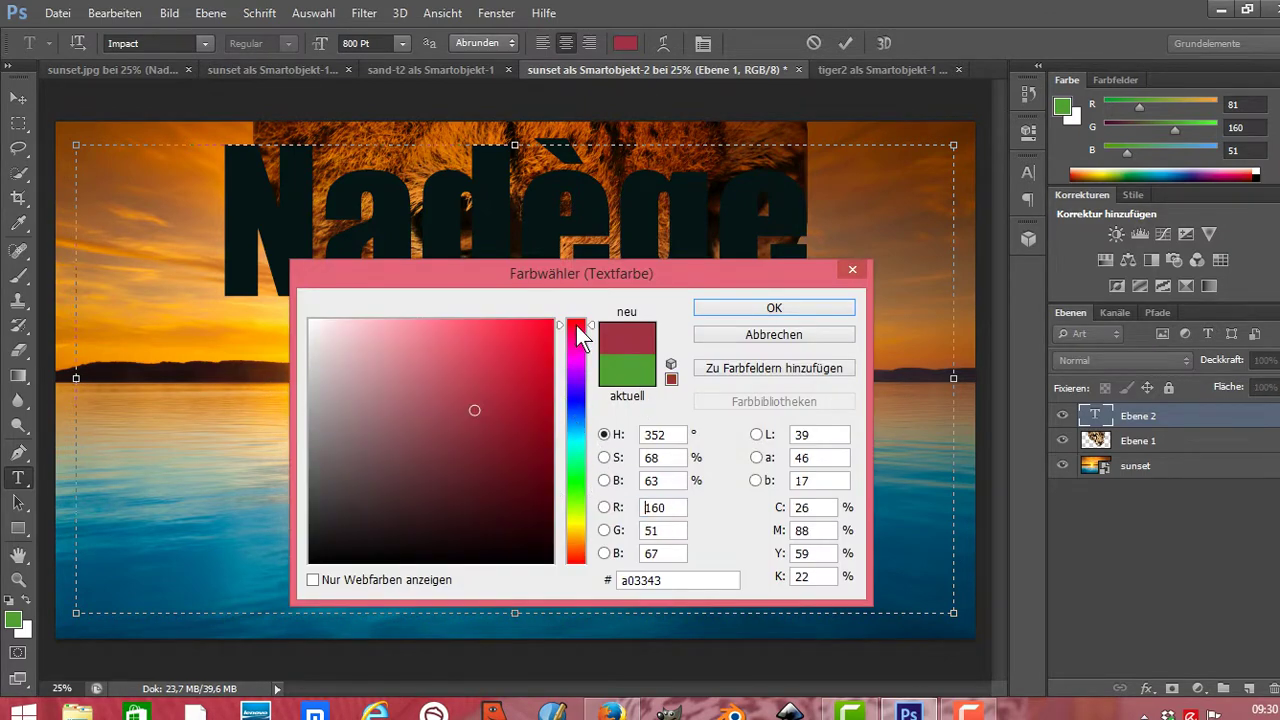
left_click(536, 339)
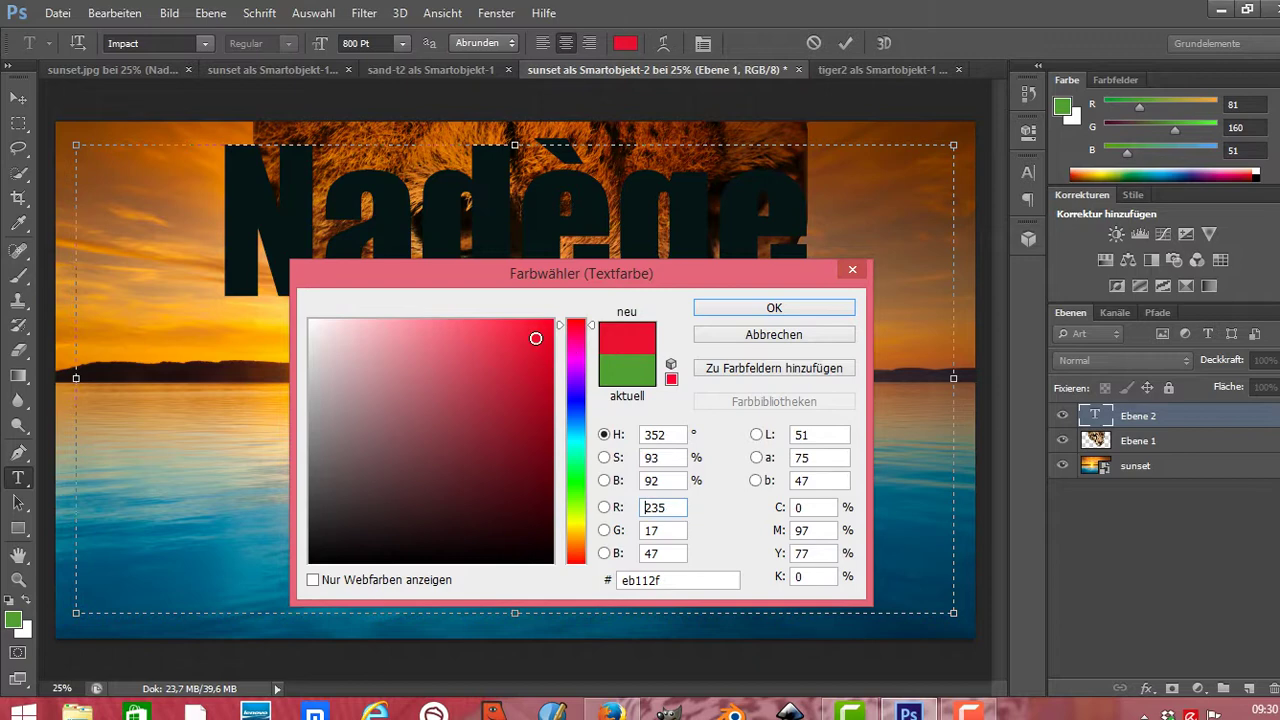
left_click(790, 305)
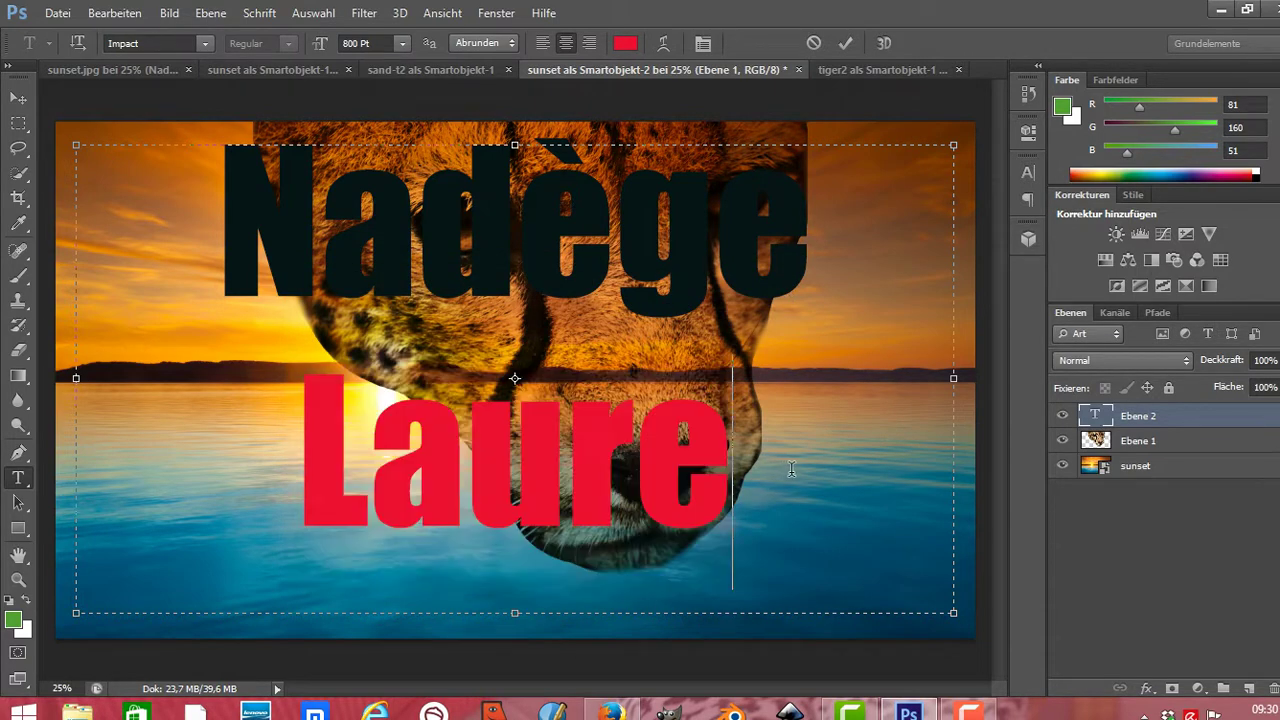
left_click(787, 469)
- Try Arial and then Liberation Sans as the font for Laure
left_click(209, 44)
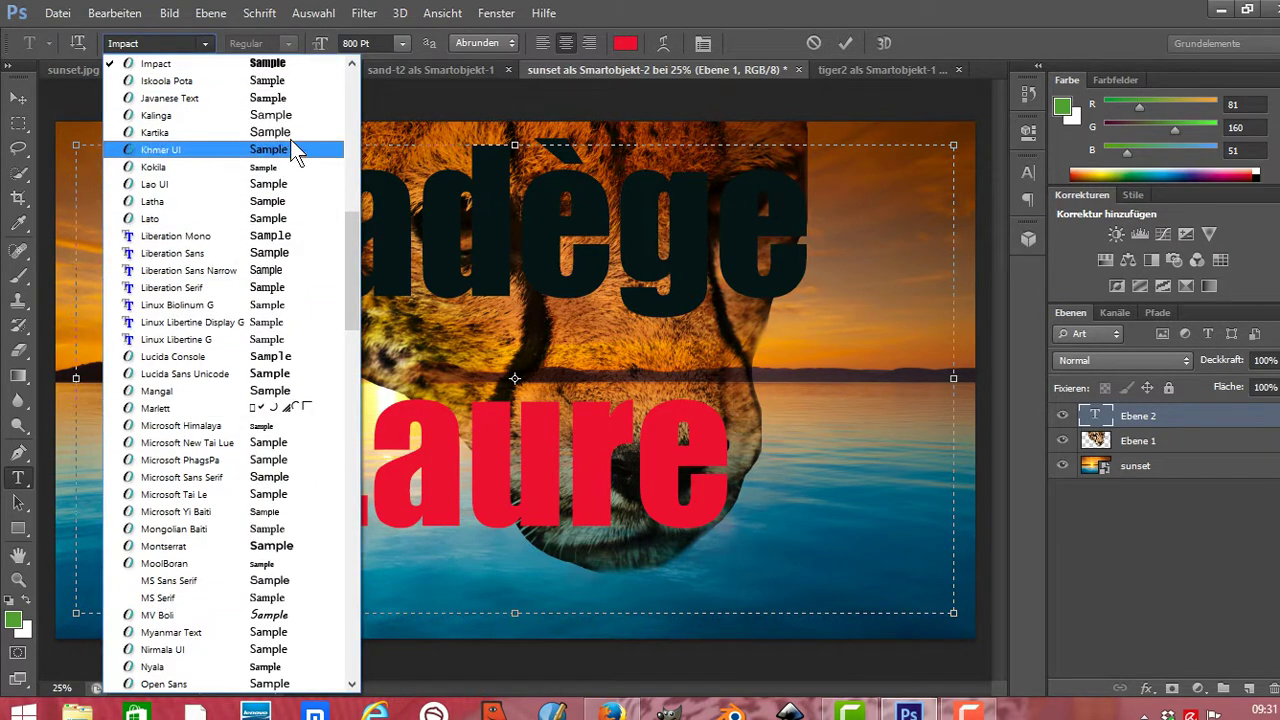
left_click_drag(352, 270, 355, 92)
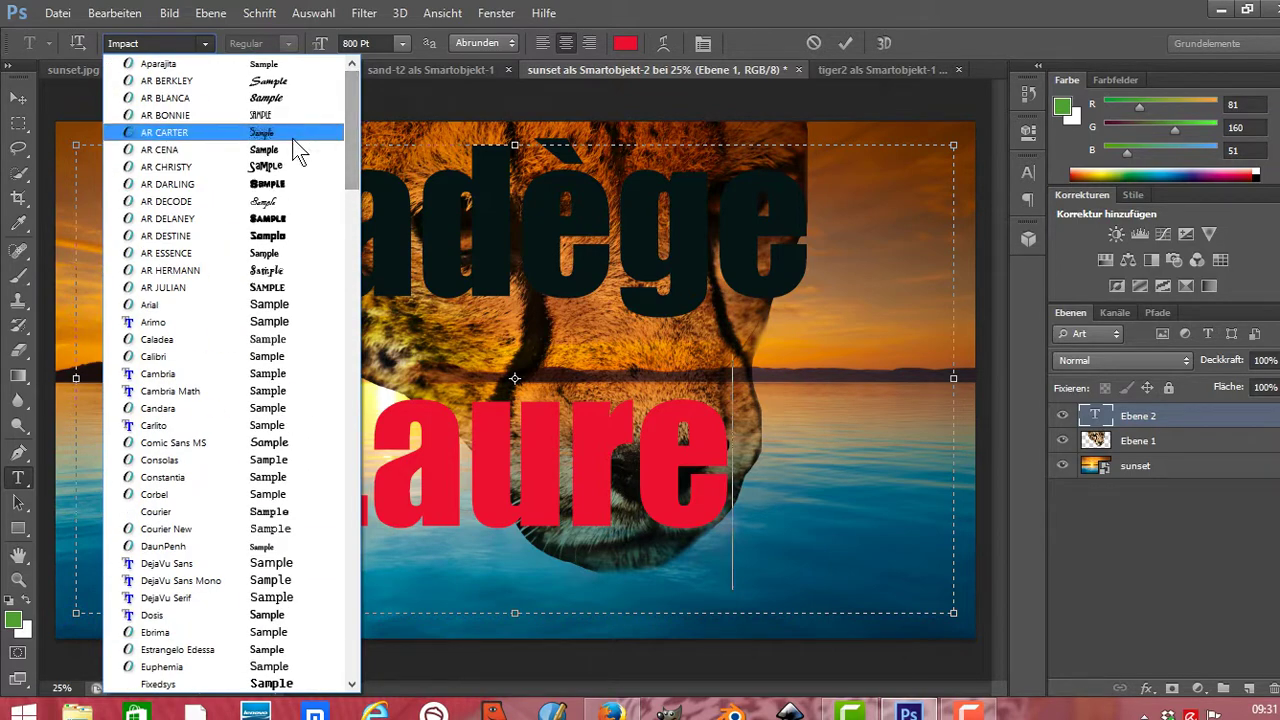
left_click(237, 304)
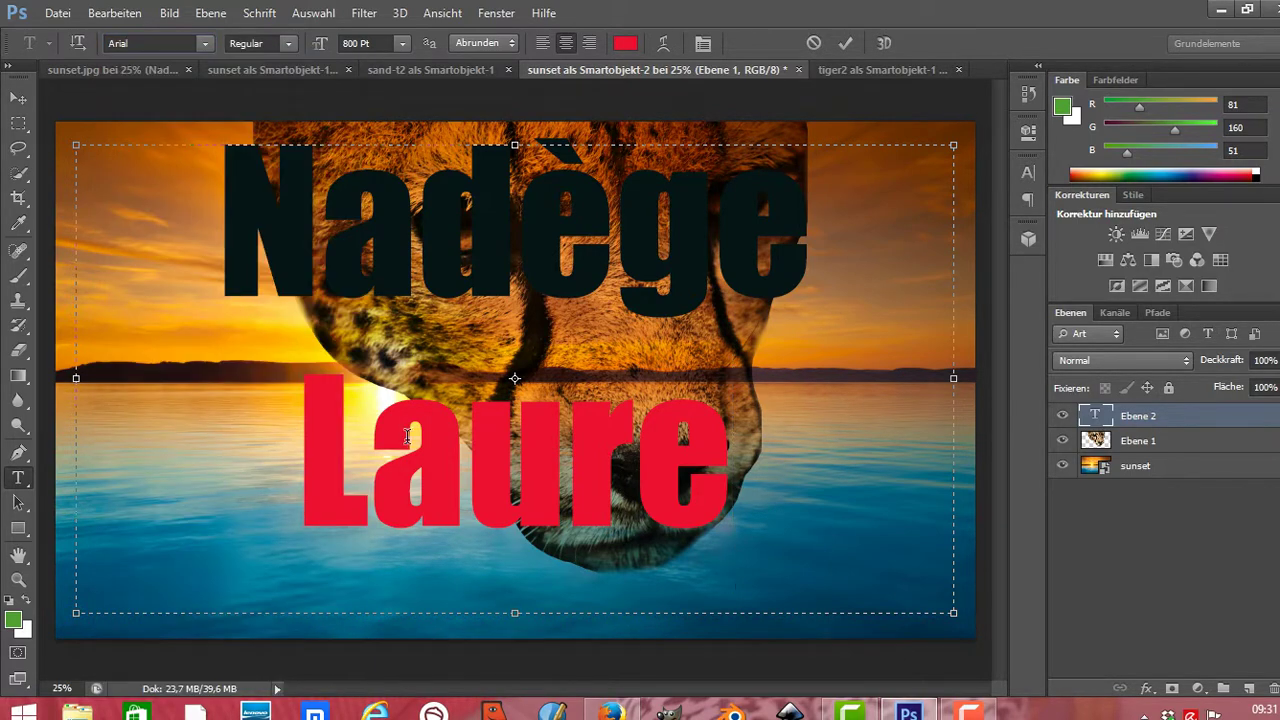
left_click_drag(300, 420, 745, 422)
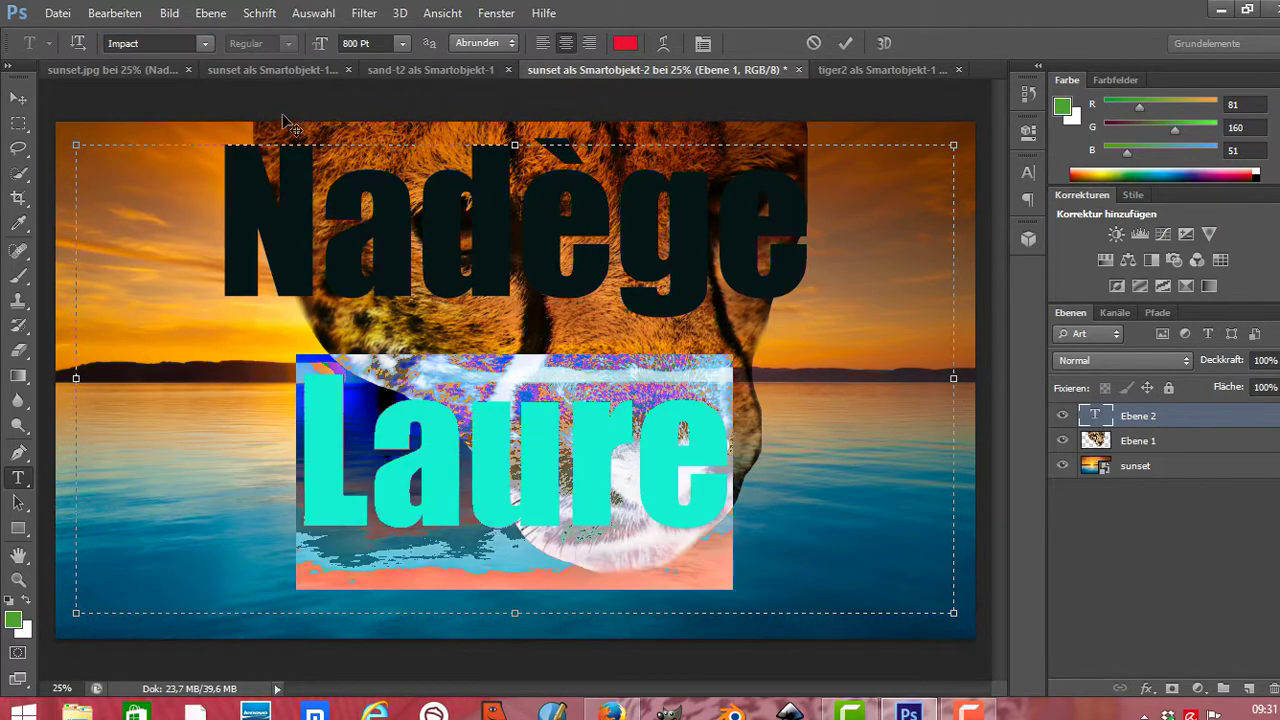
left_click(203, 43)
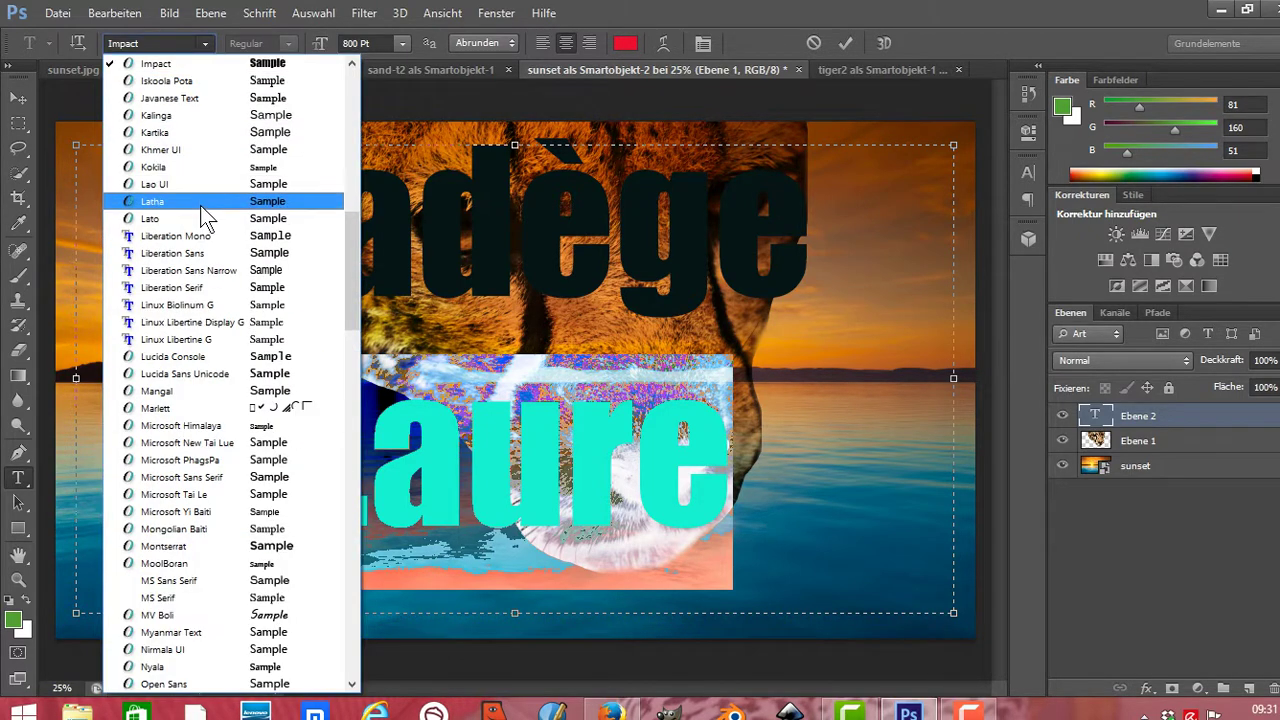
left_click(234, 256)
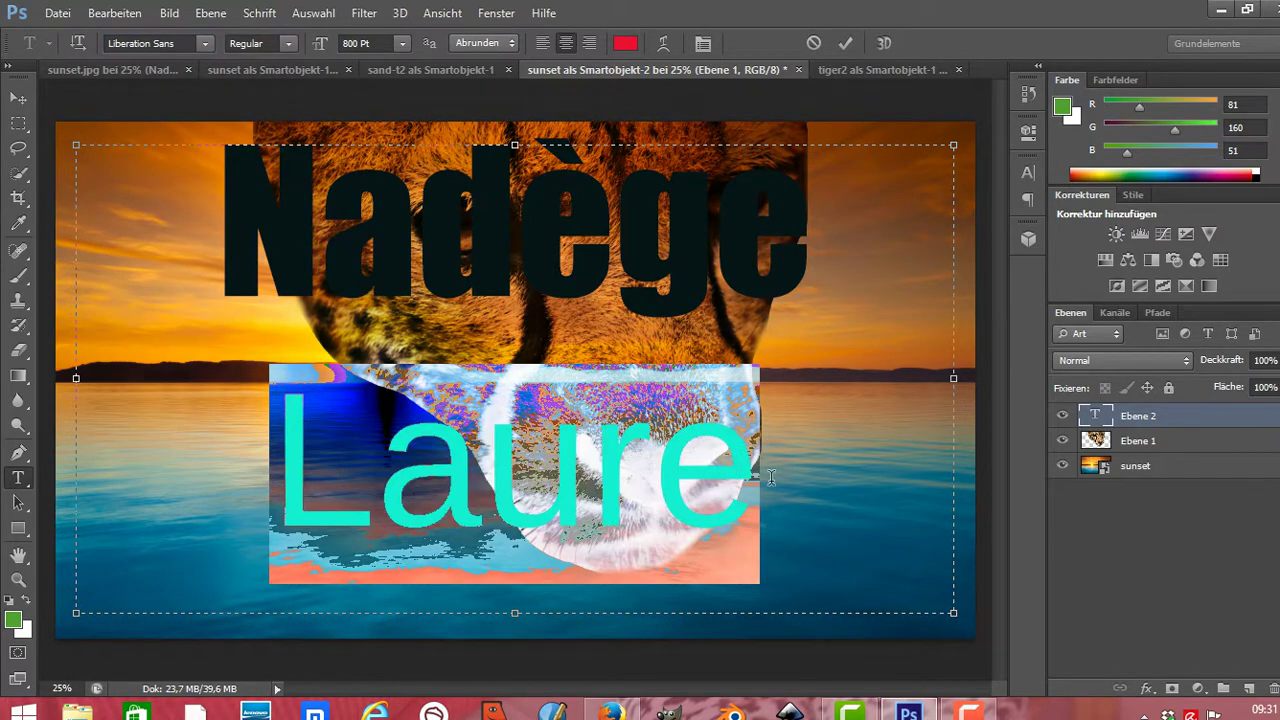
- Set the Laure line in Cambria Math
left_click(203, 43)
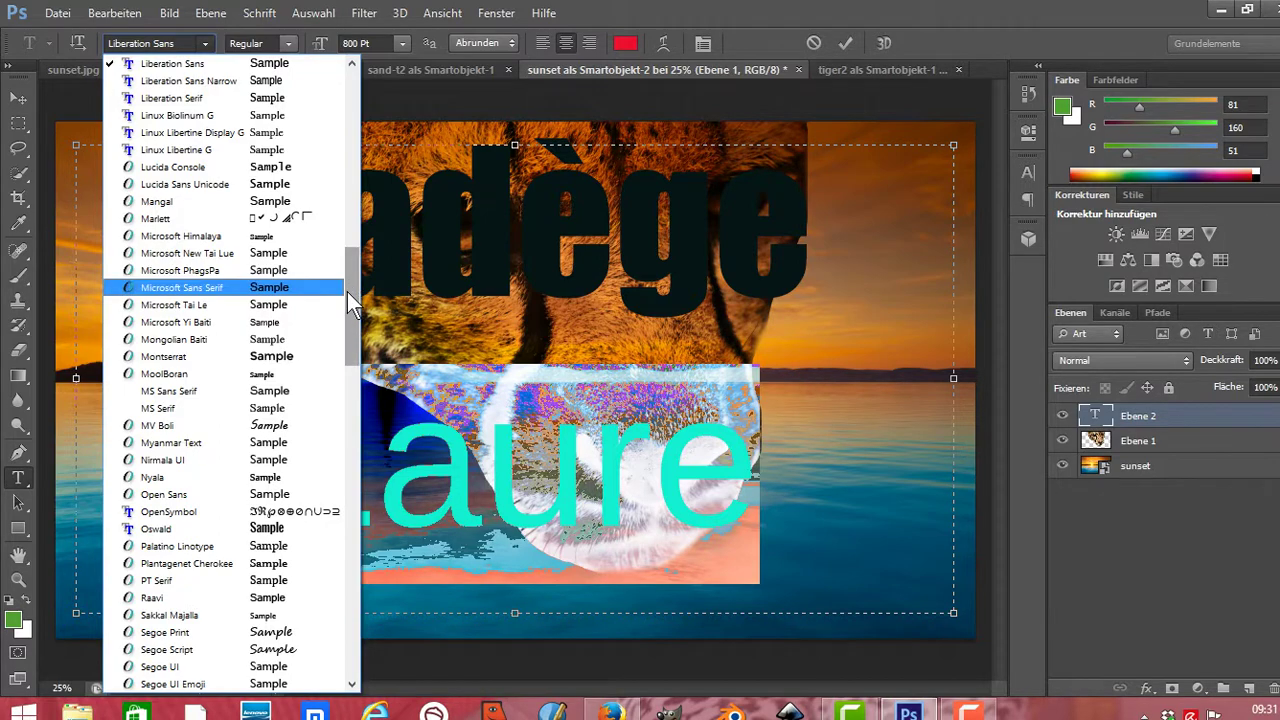
left_click_drag(347, 294, 357, 135)
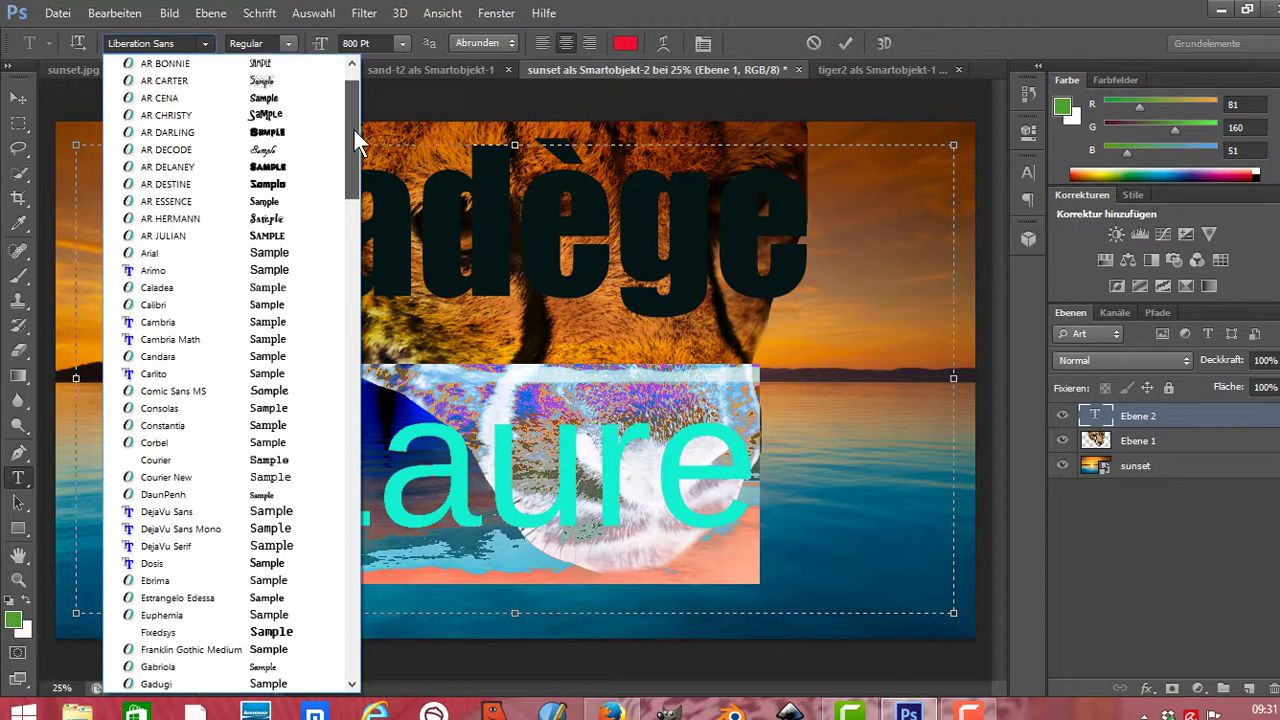
scroll(355, 134, "down", 1)
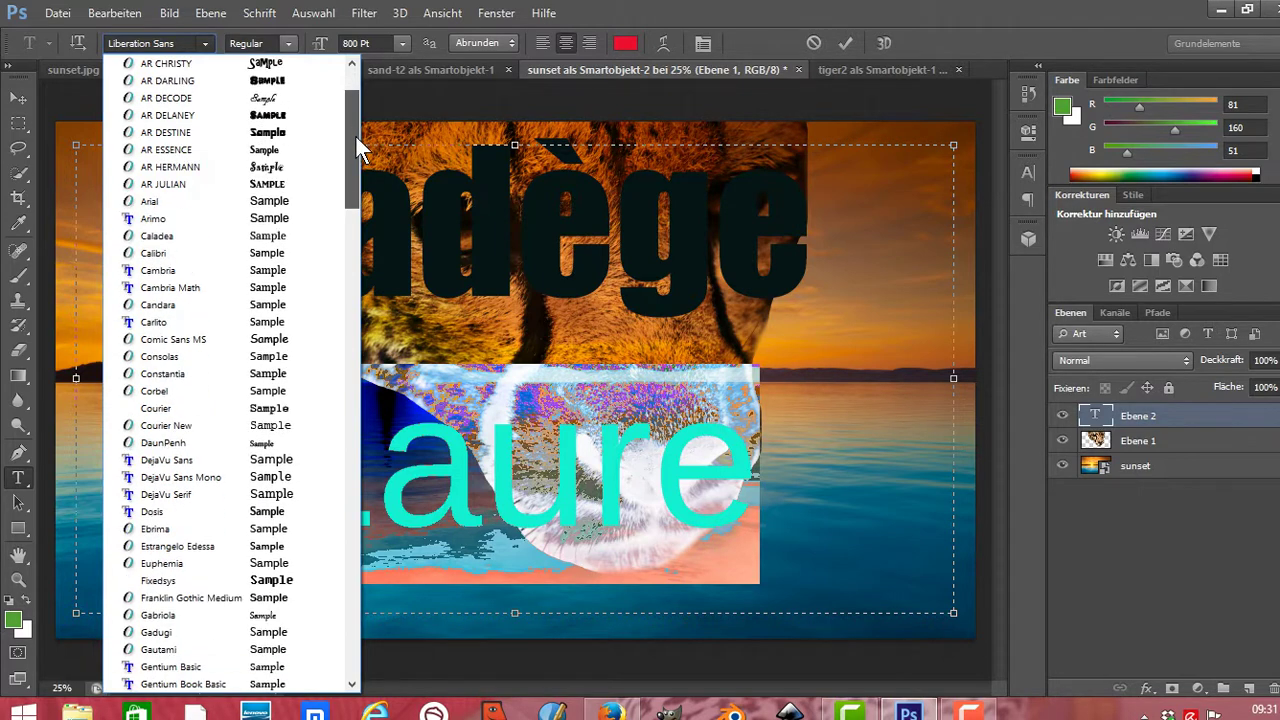
left_click(279, 288)
left_click(815, 480)
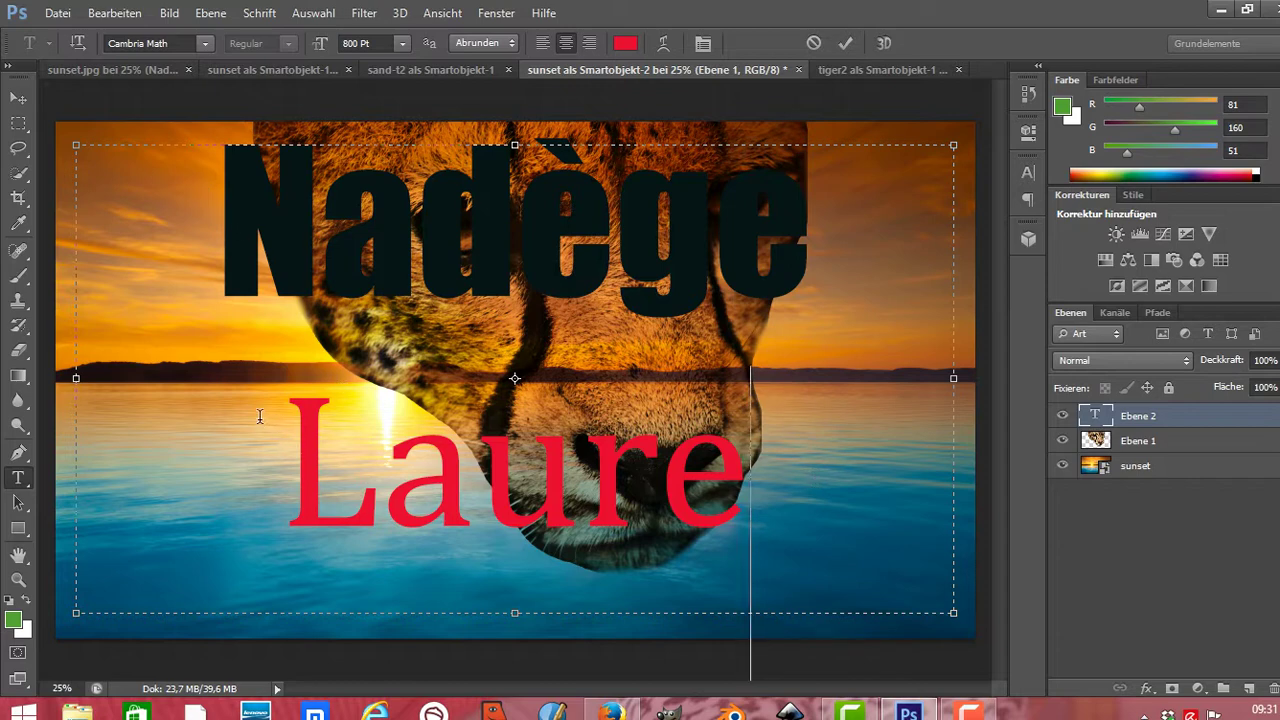
- Commit the text, blend its layer with Subtrahieren, and open Warp Text
left_click(1183, 360)
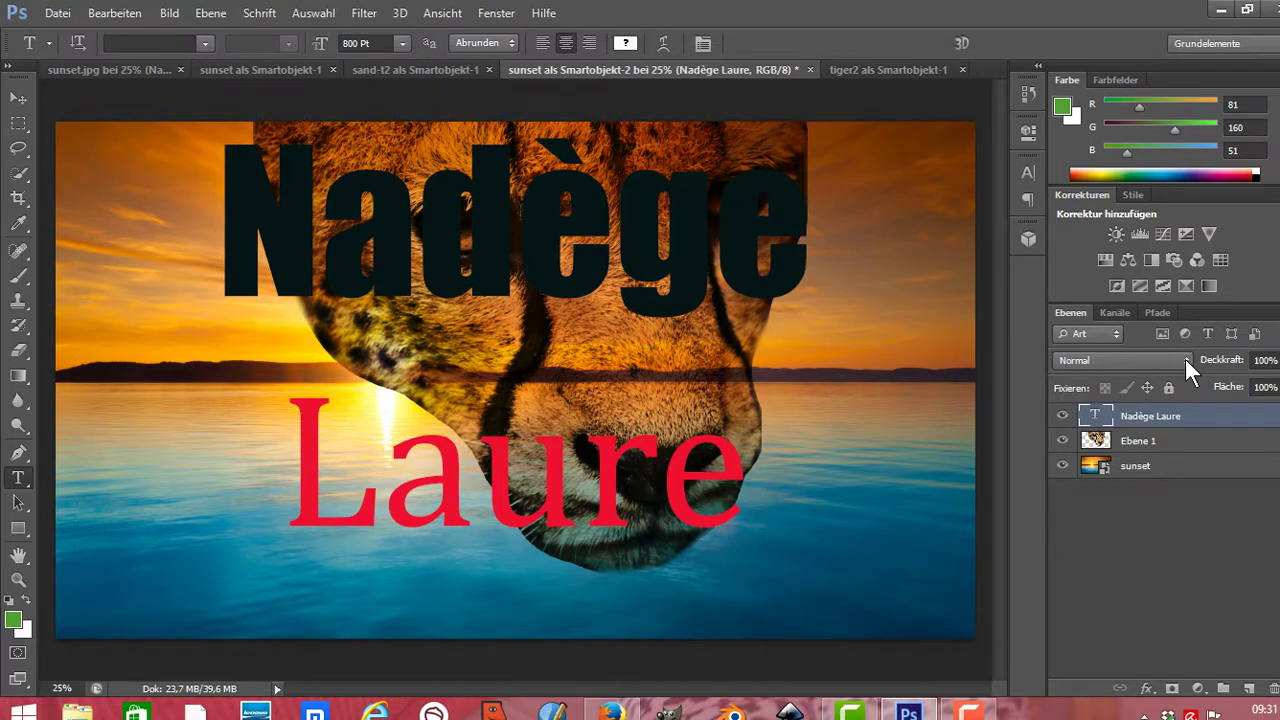
left_click(1185, 359)
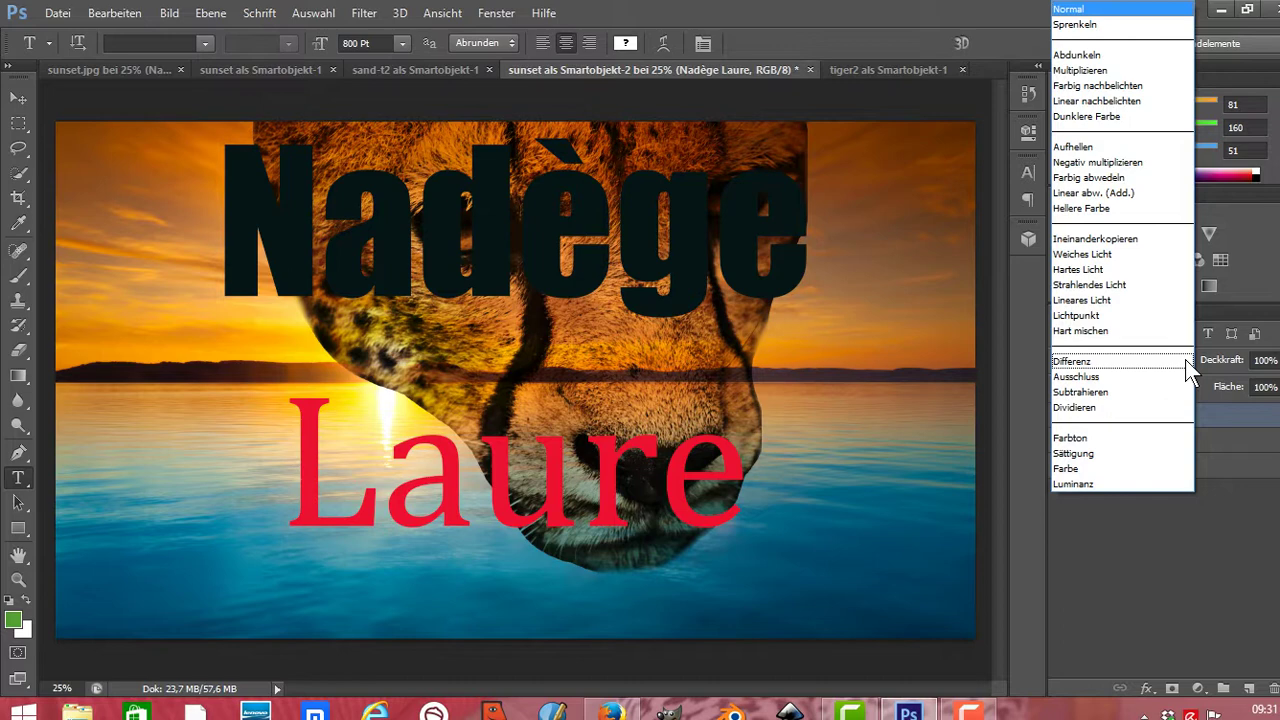
left_click(1116, 392)
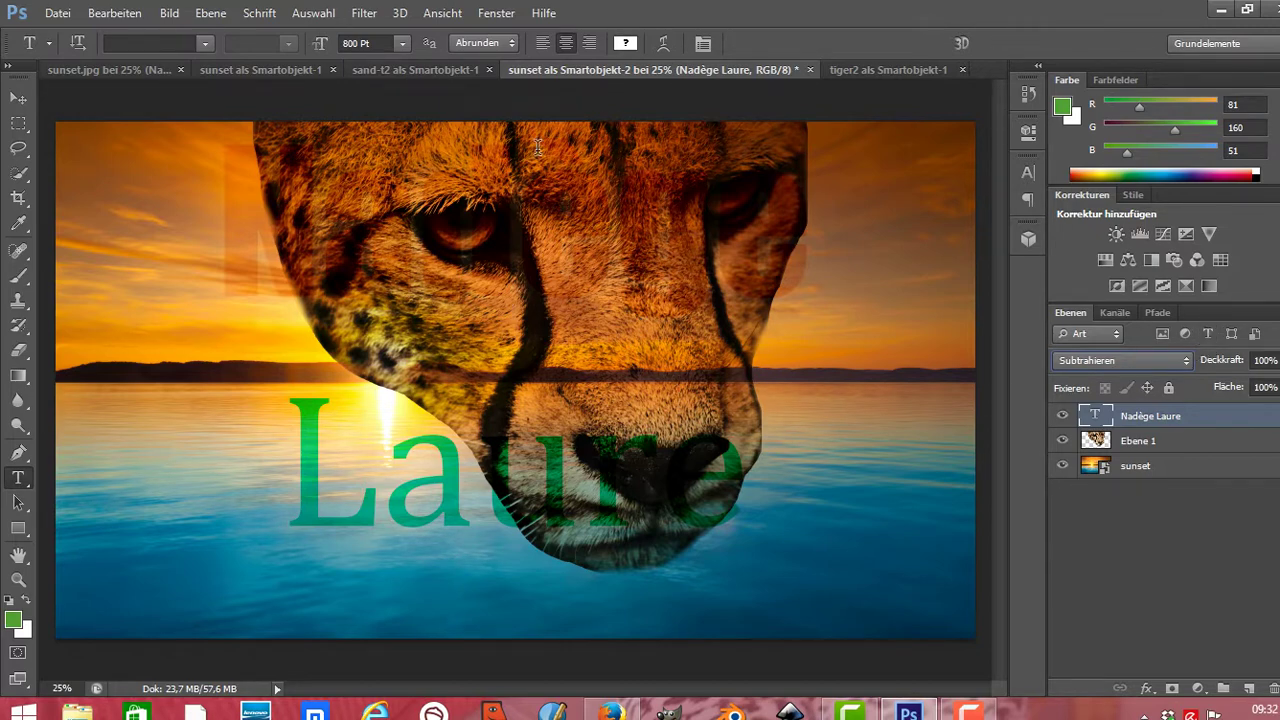
left_click(662, 42)
- Warp the name with Torbogen, Biegung −18% and Horizontale Verzerrung +16%, after trying Welle
left_click(627, 366)
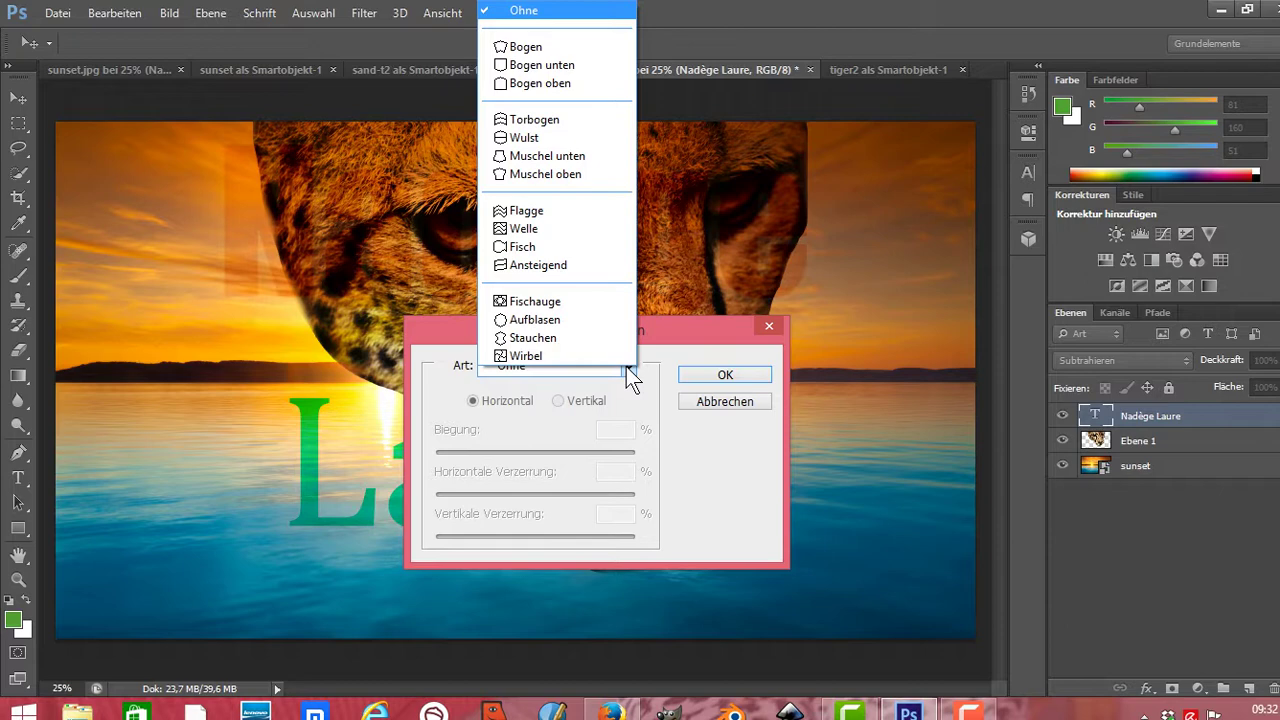
left_click(554, 230)
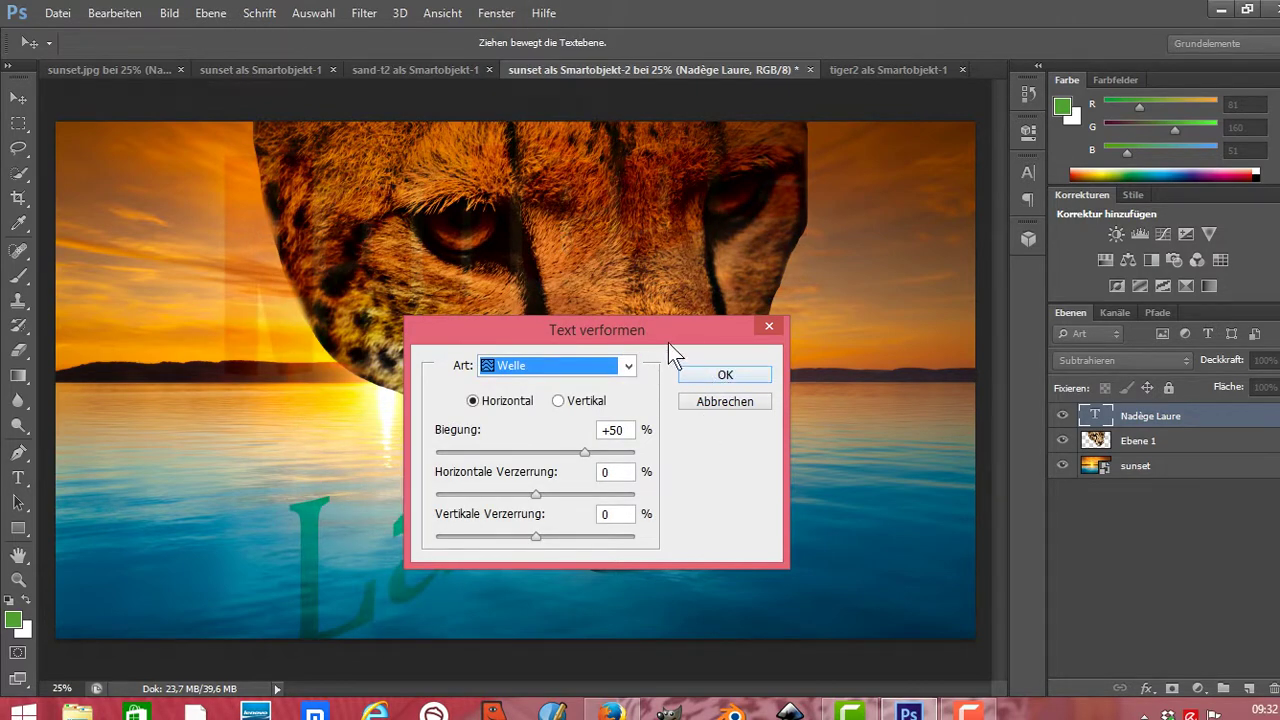
left_click_drag(668, 343, 846, 435)
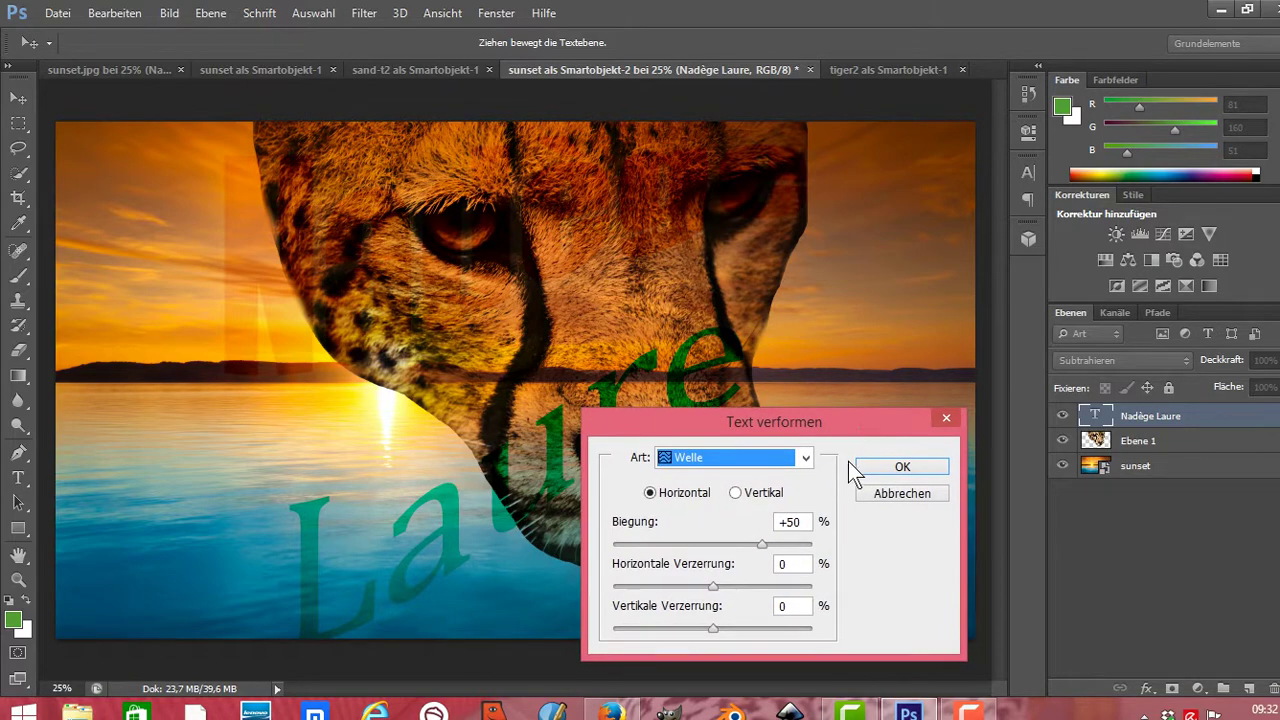
left_click(806, 458)
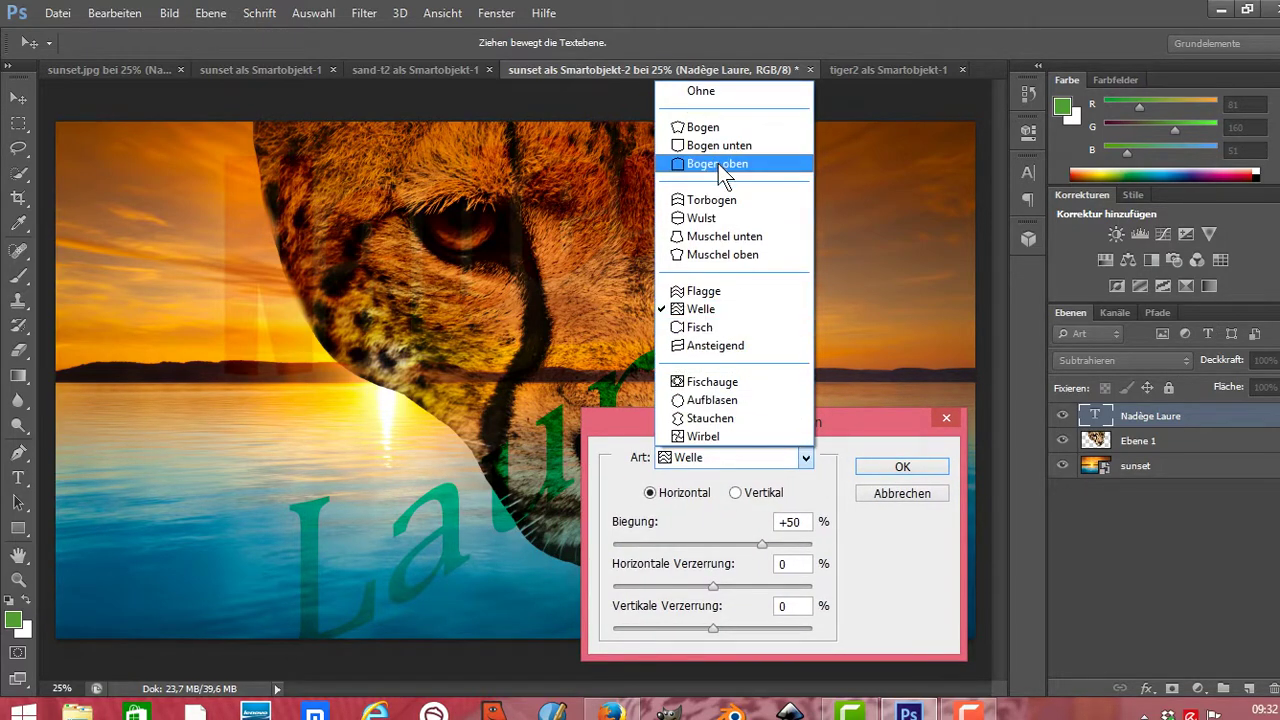
left_click(712, 200)
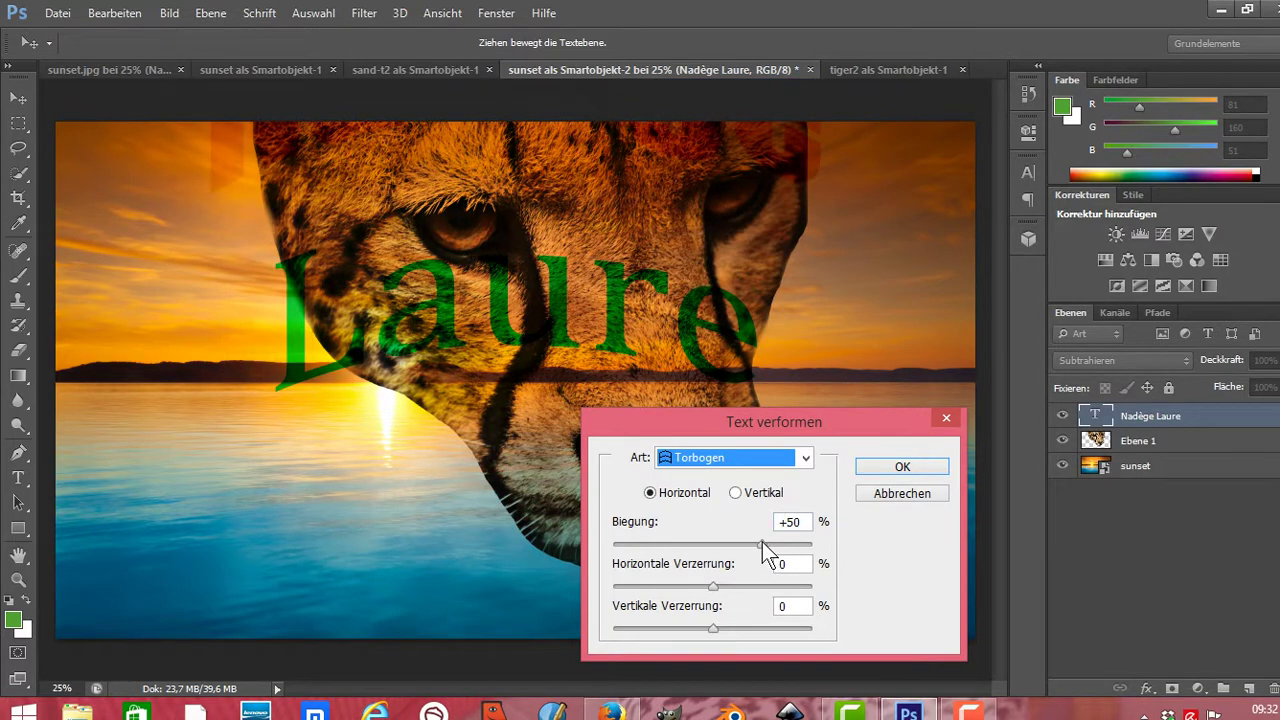
left_click_drag(762, 544, 695, 539)
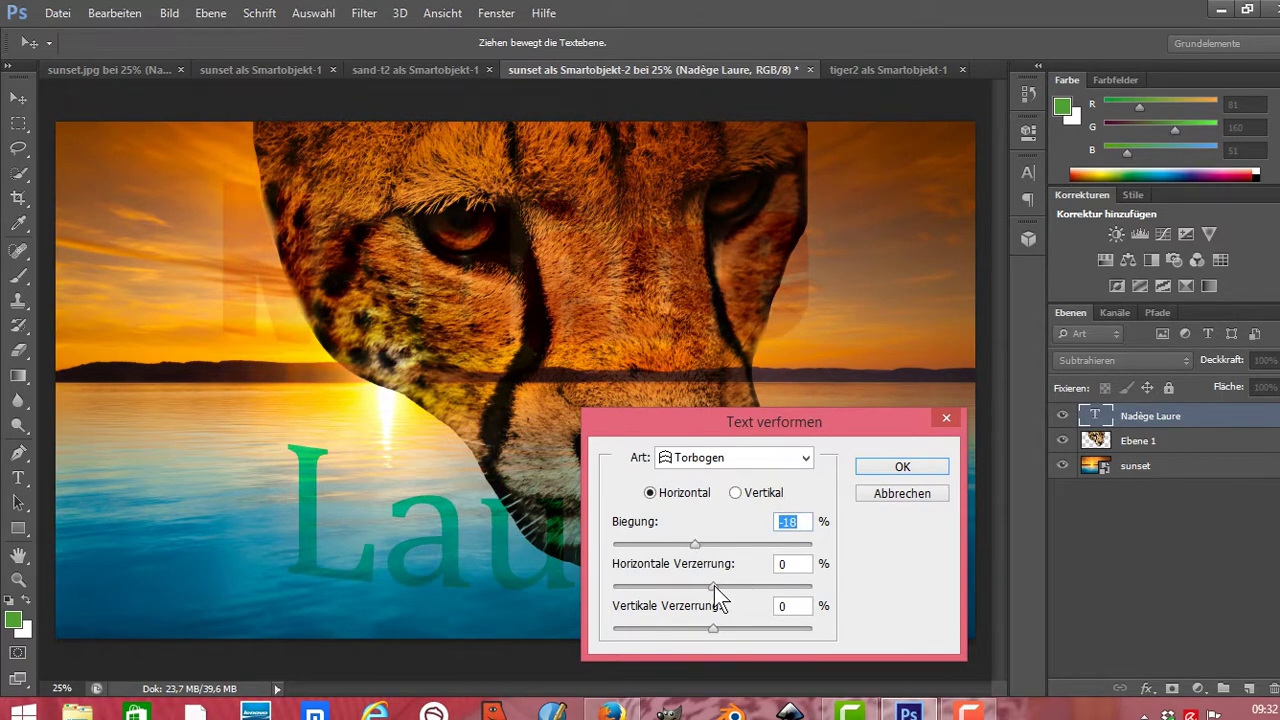
left_click_drag(714, 586, 662, 580)
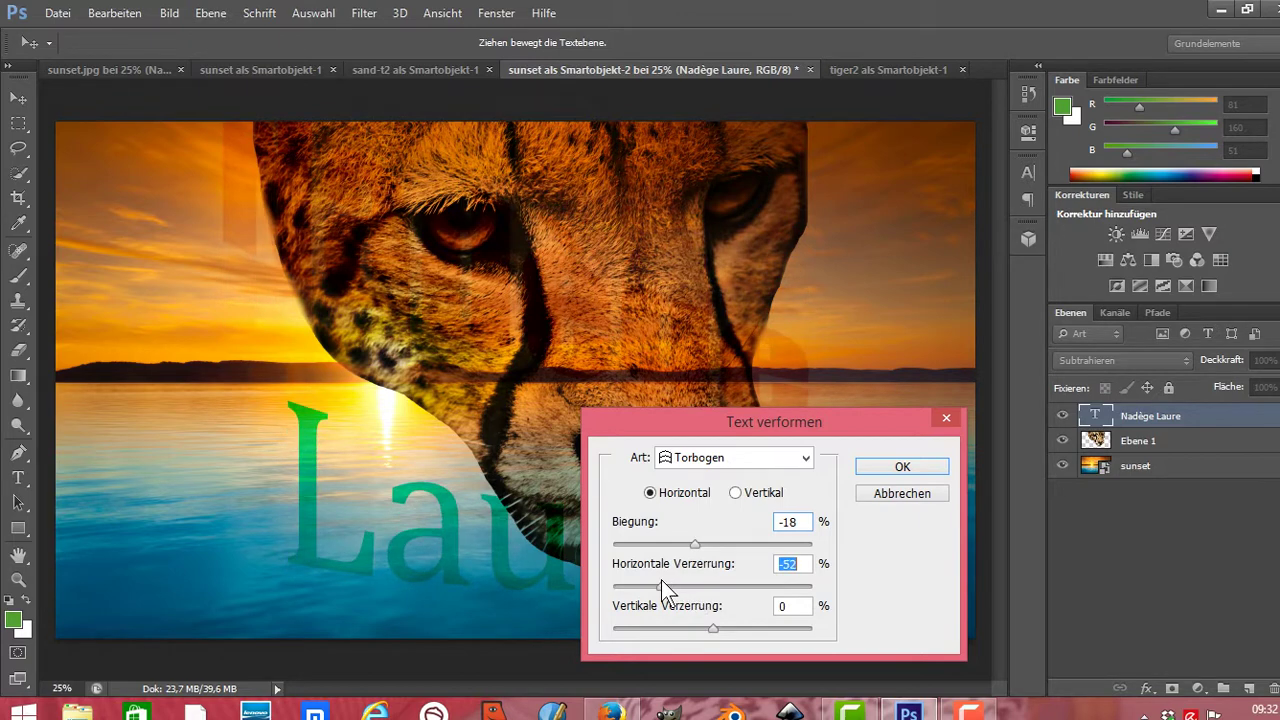
mouse_move(662, 580)
left_mouse_down()
mouse_move(757, 574)
mouse_move(728, 574)
left_mouse_up()
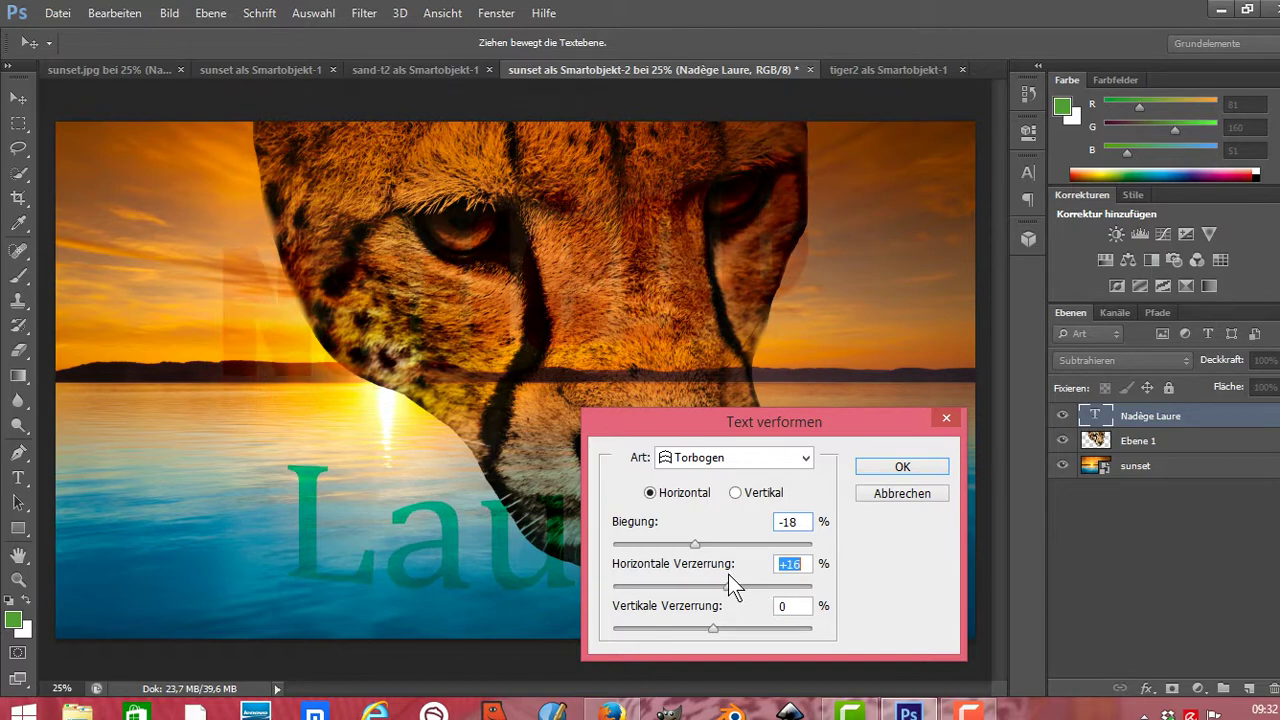
left_click(900, 467)
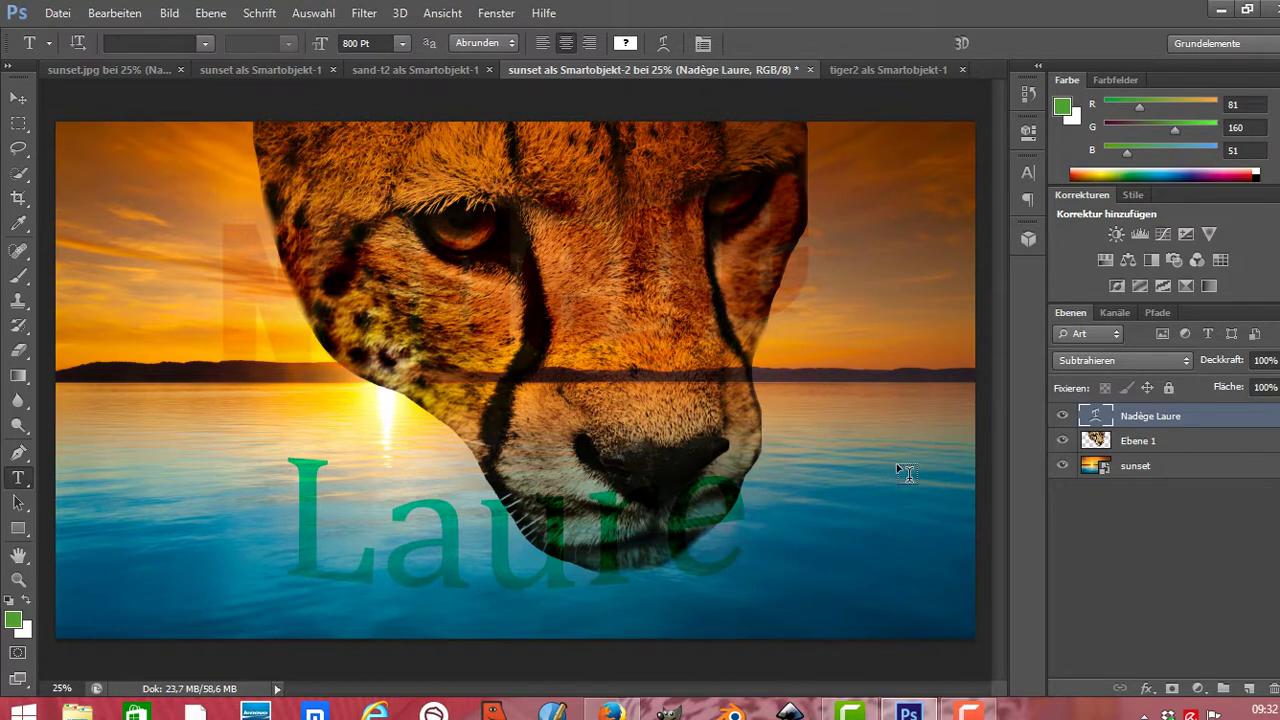
- Give the name text an inner shadow: distance 37, choke 97, size 43, noise 41, opacity 100
left_click(217, 13)
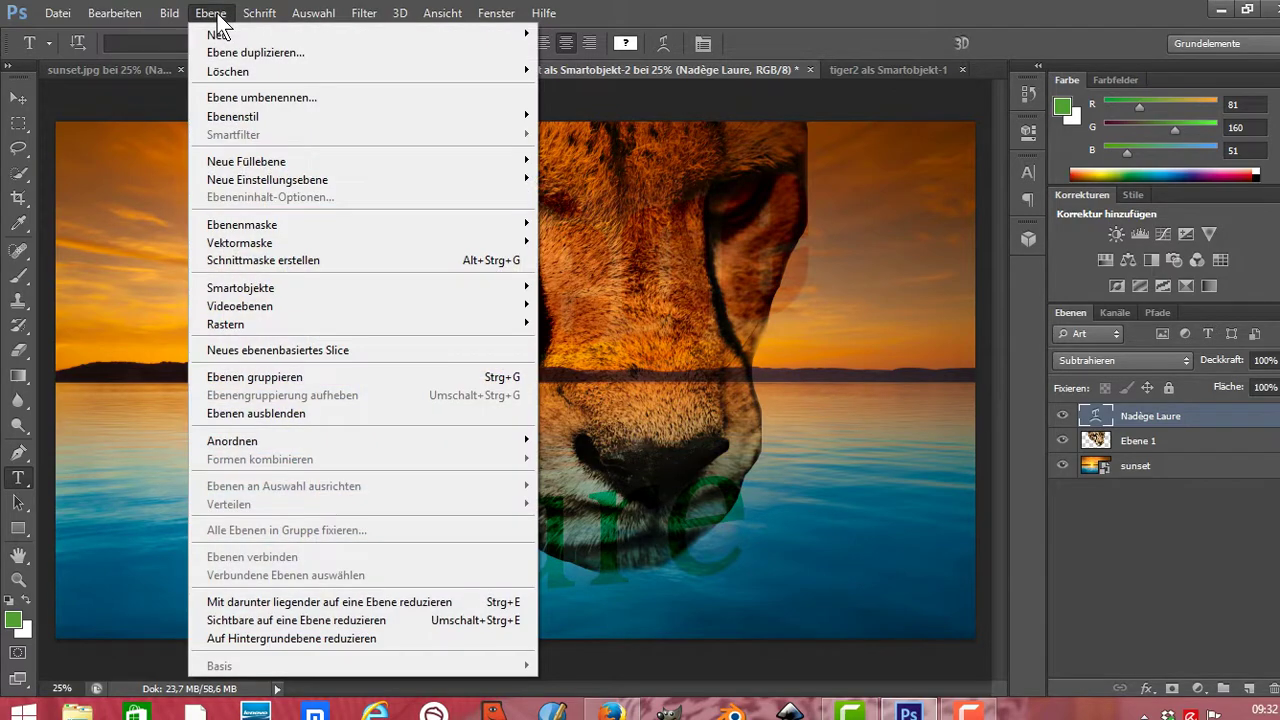
mouse_move(230, 116)
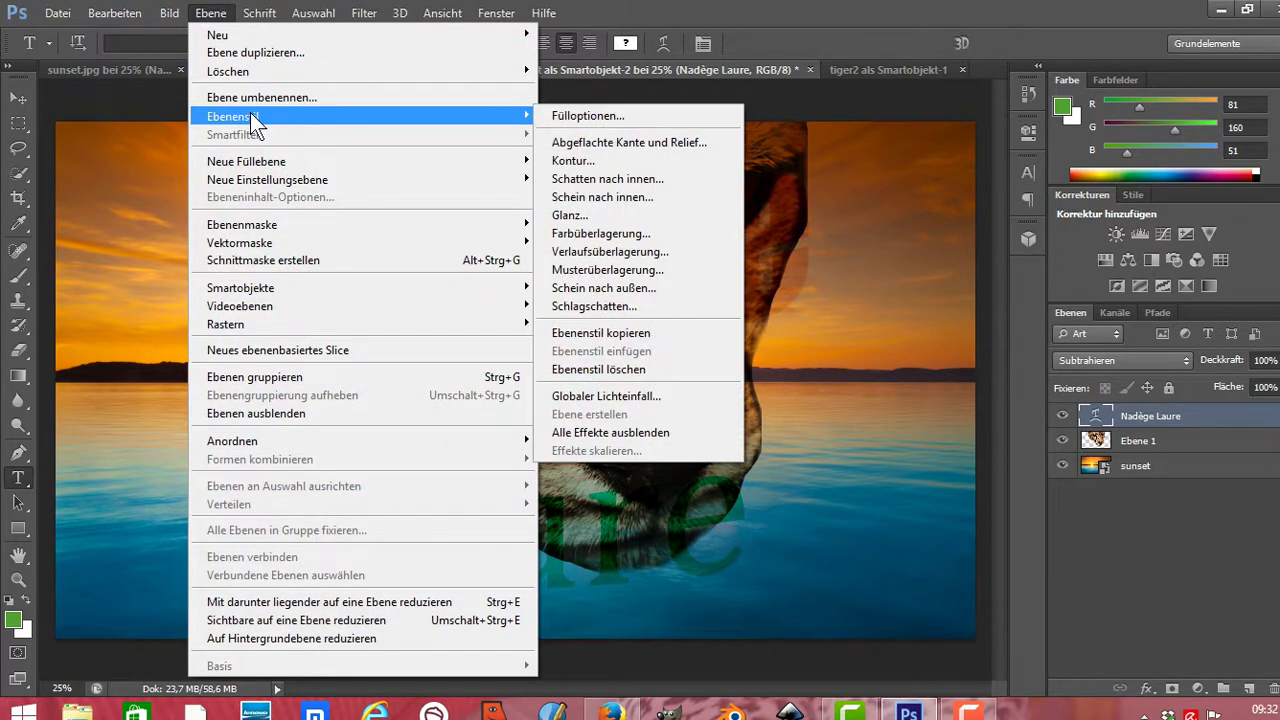
left_click(619, 180)
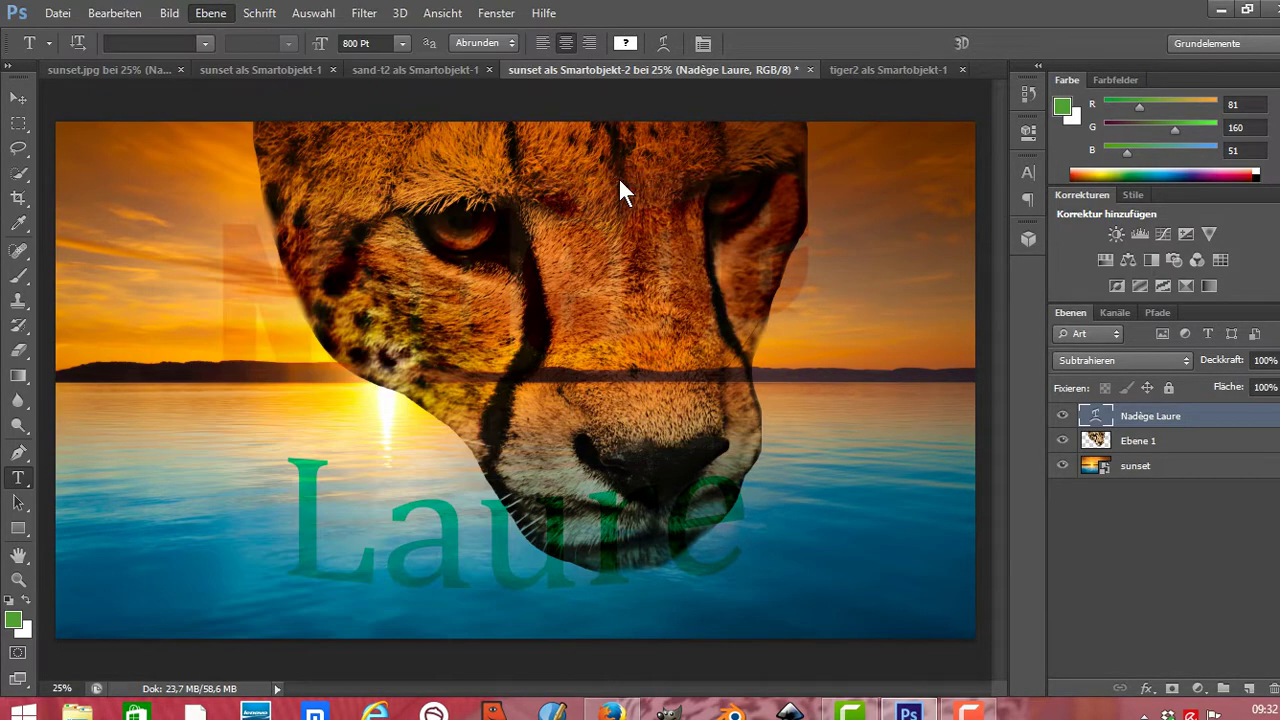
left_click_drag(667, 238, 692, 413)
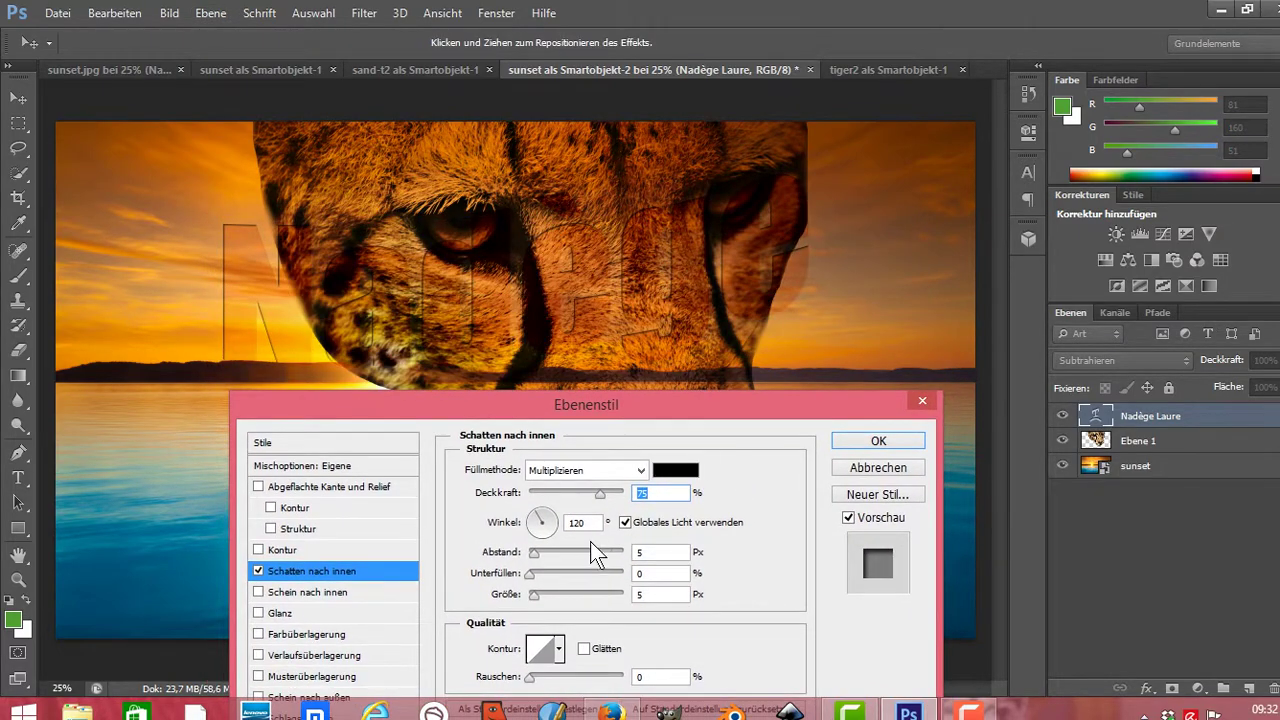
mouse_move(535, 553)
left_mouse_down()
mouse_move(564, 554)
mouse_move(545, 576)
mouse_move(620, 576)
left_mouse_up()
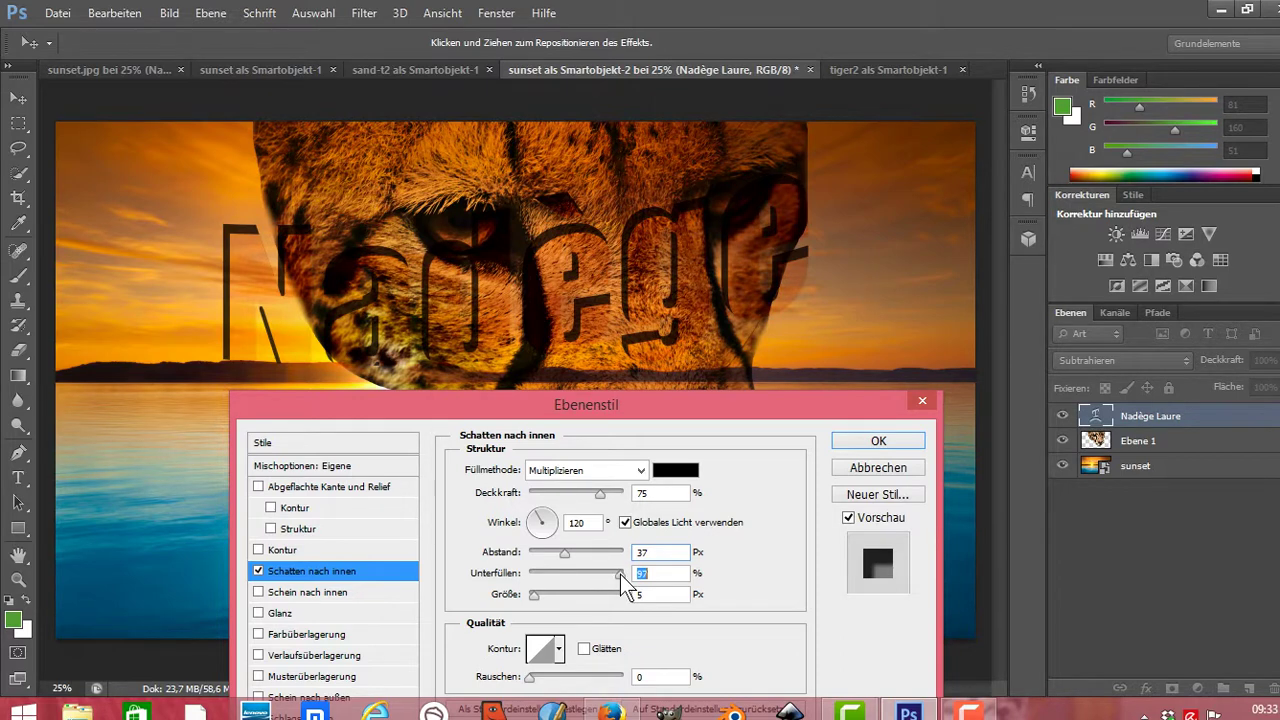
mouse_move(534, 595)
left_mouse_down()
mouse_move(590, 600)
mouse_move(552, 605)
left_mouse_up()
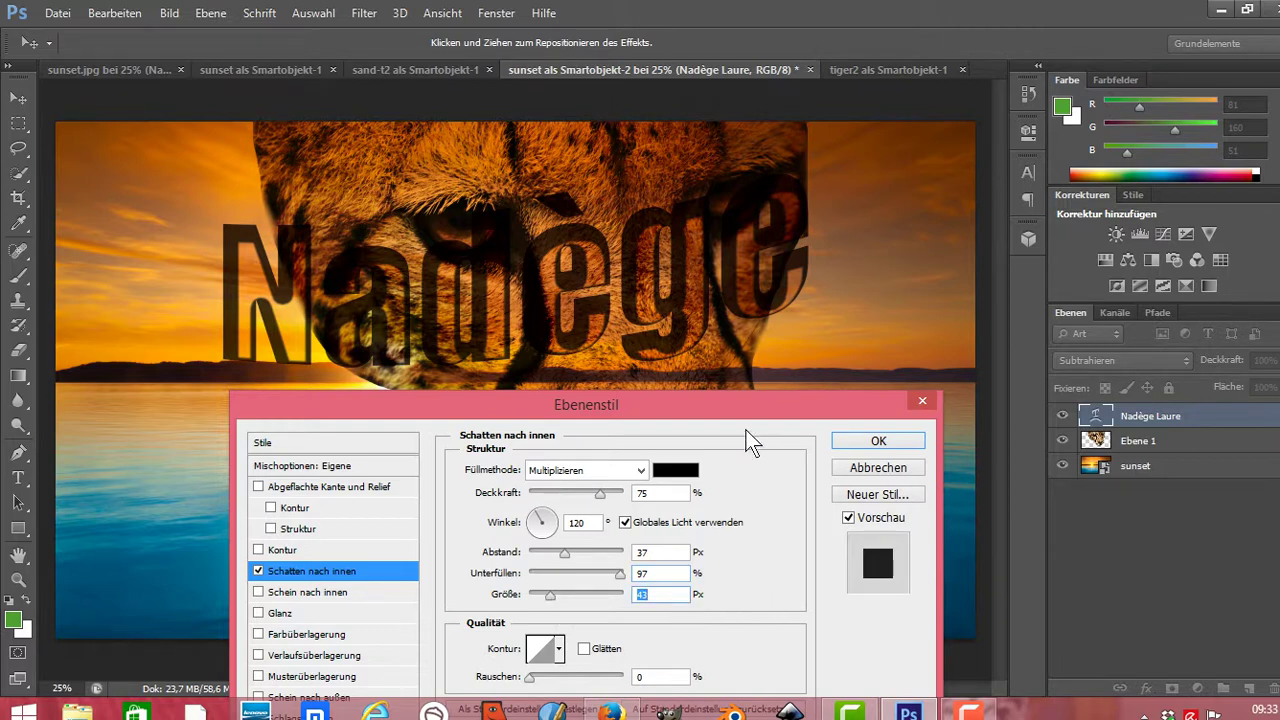
mouse_move(788, 400)
left_mouse_down()
mouse_move(620, 698)
mouse_move(766, 285)
mouse_move(769, 336)
left_mouse_up()
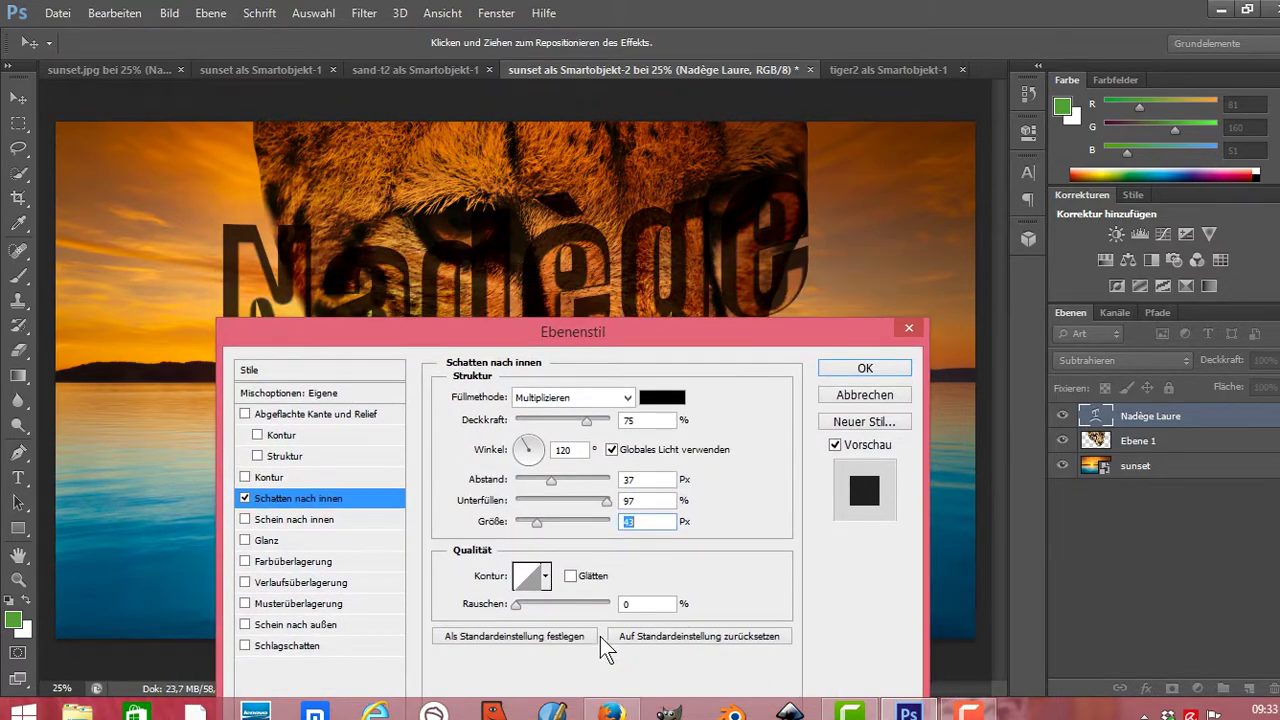
left_click_drag(517, 604, 554, 606)
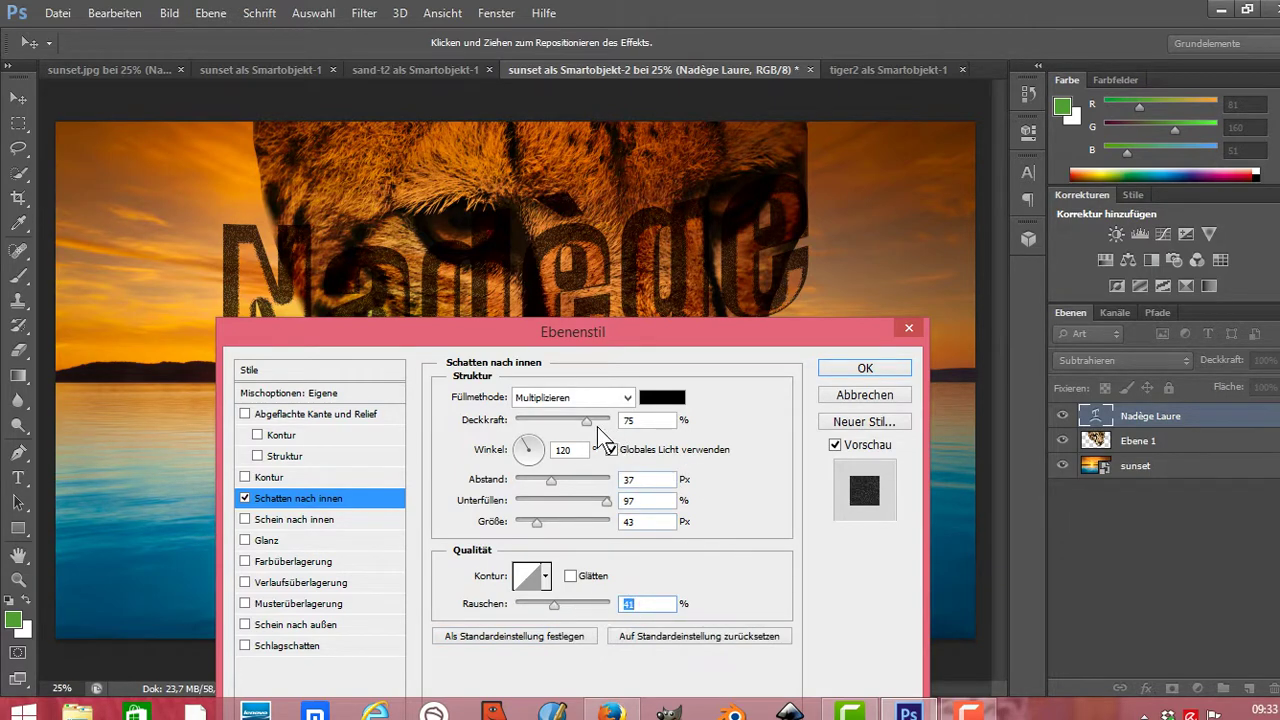
left_click_drag(588, 422, 613, 425)
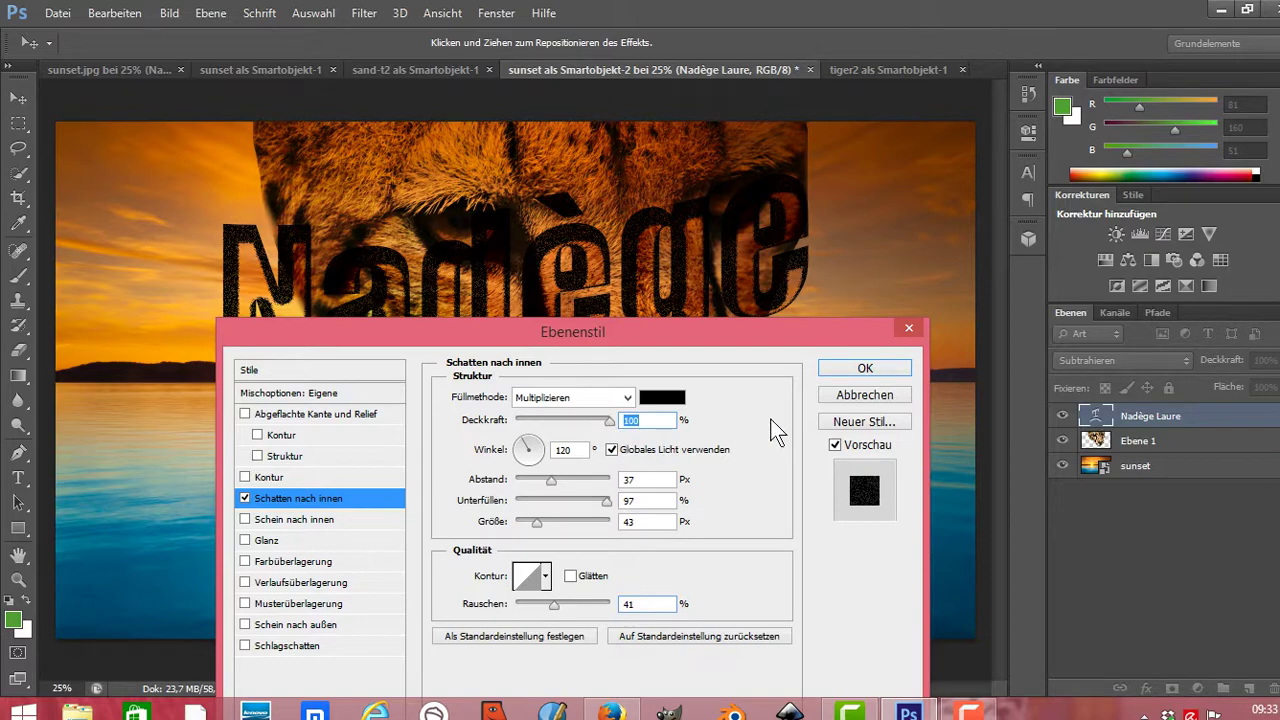
left_click(848, 370)
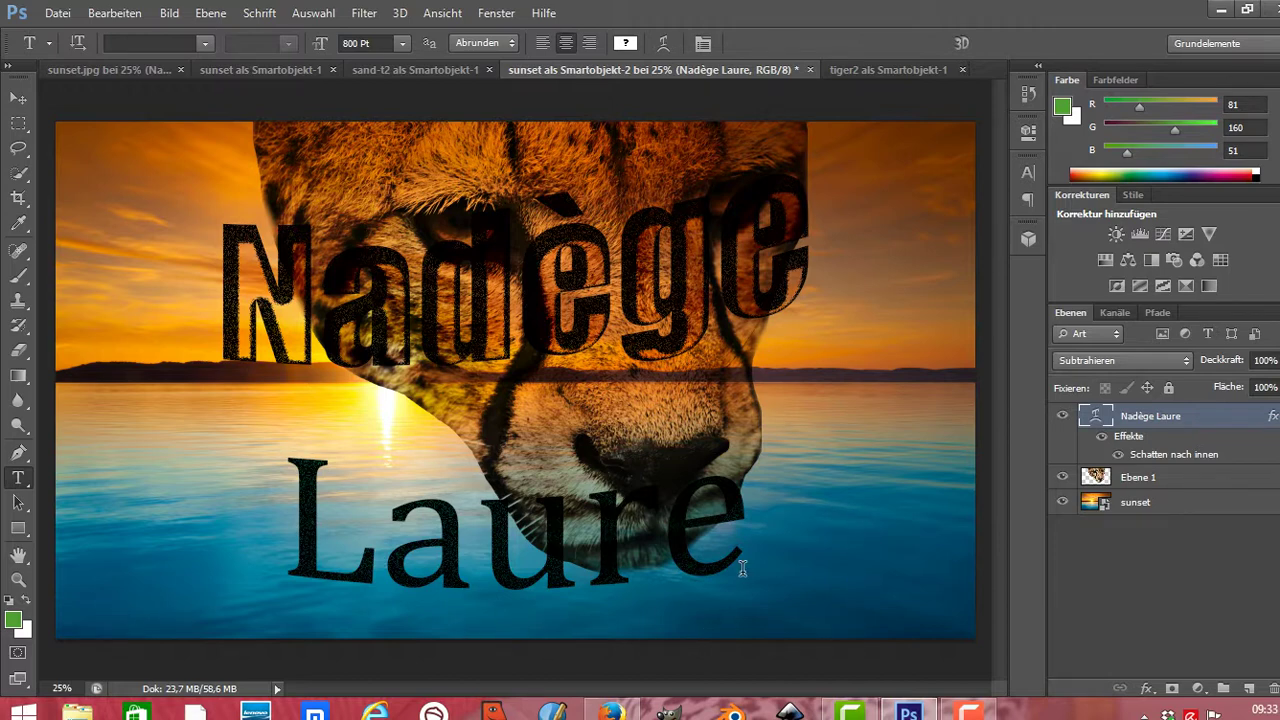
- Open the meer3 pier image as a smart object
left_click(57, 13)
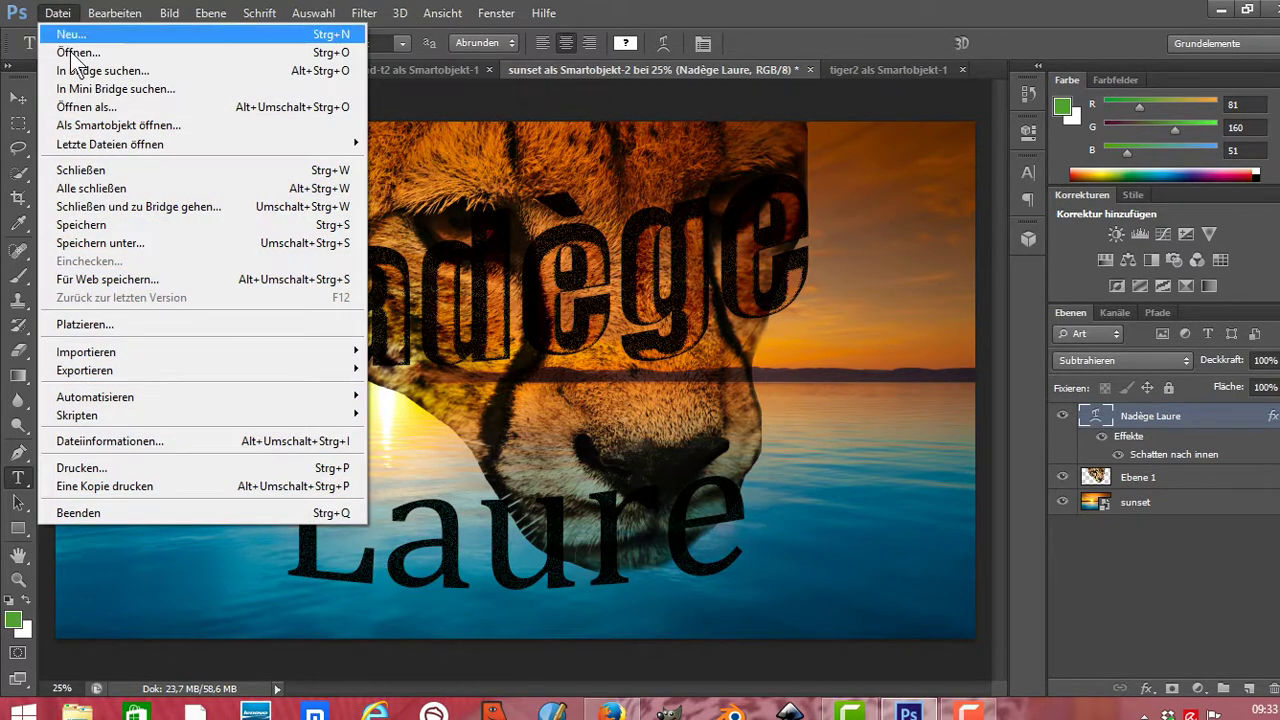
left_click(101, 124)
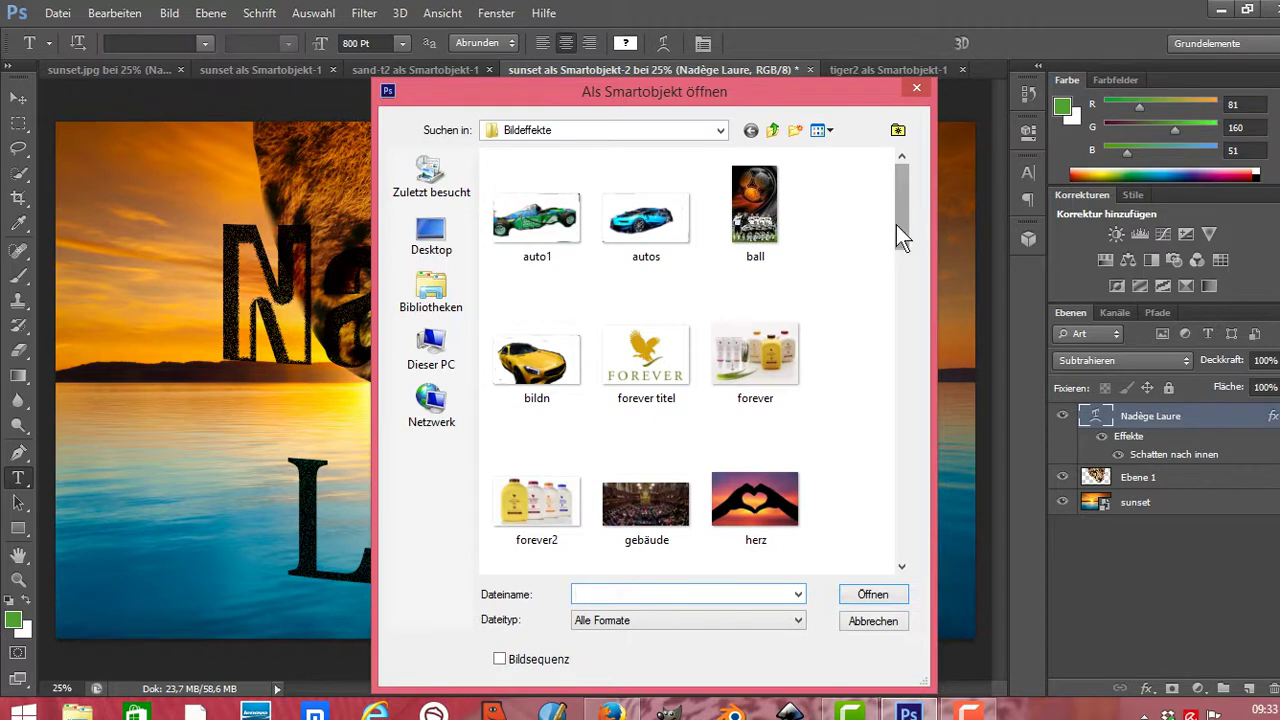
mouse_move(897, 226)
left_mouse_down()
mouse_move(918, 420)
mouse_move(915, 399)
left_mouse_up()
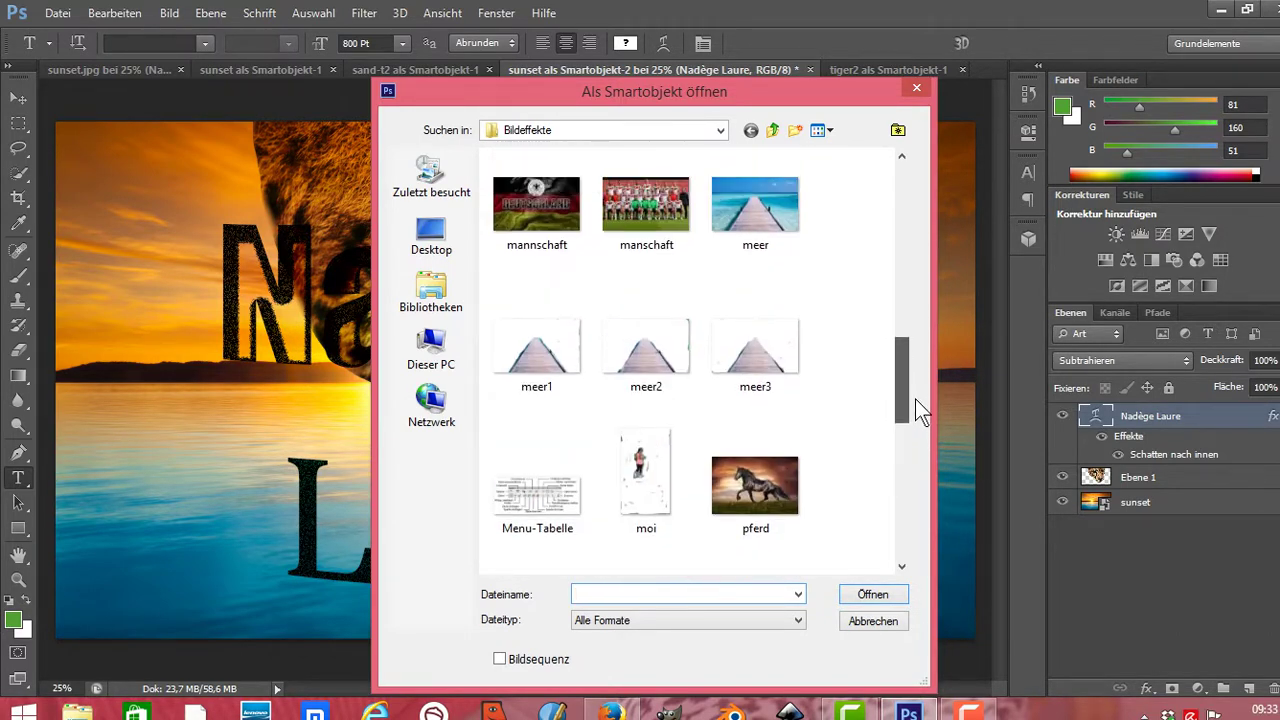
left_click(760, 364)
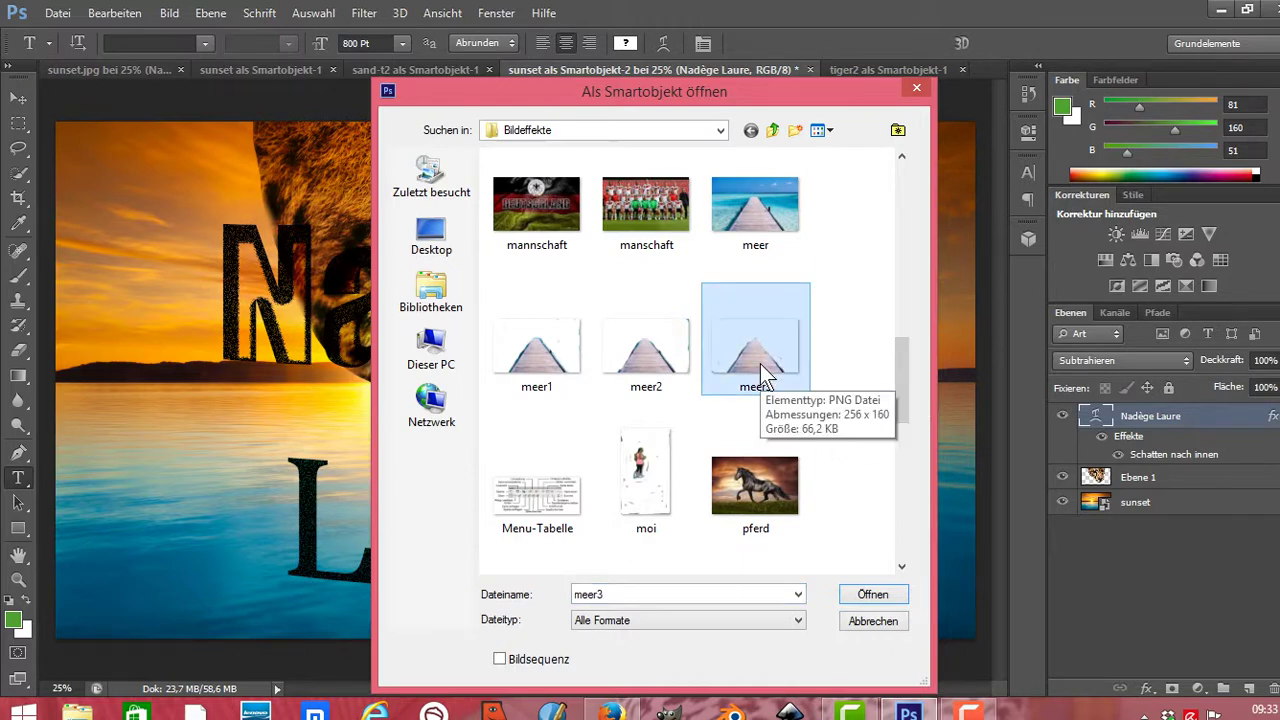
left_click(868, 594)
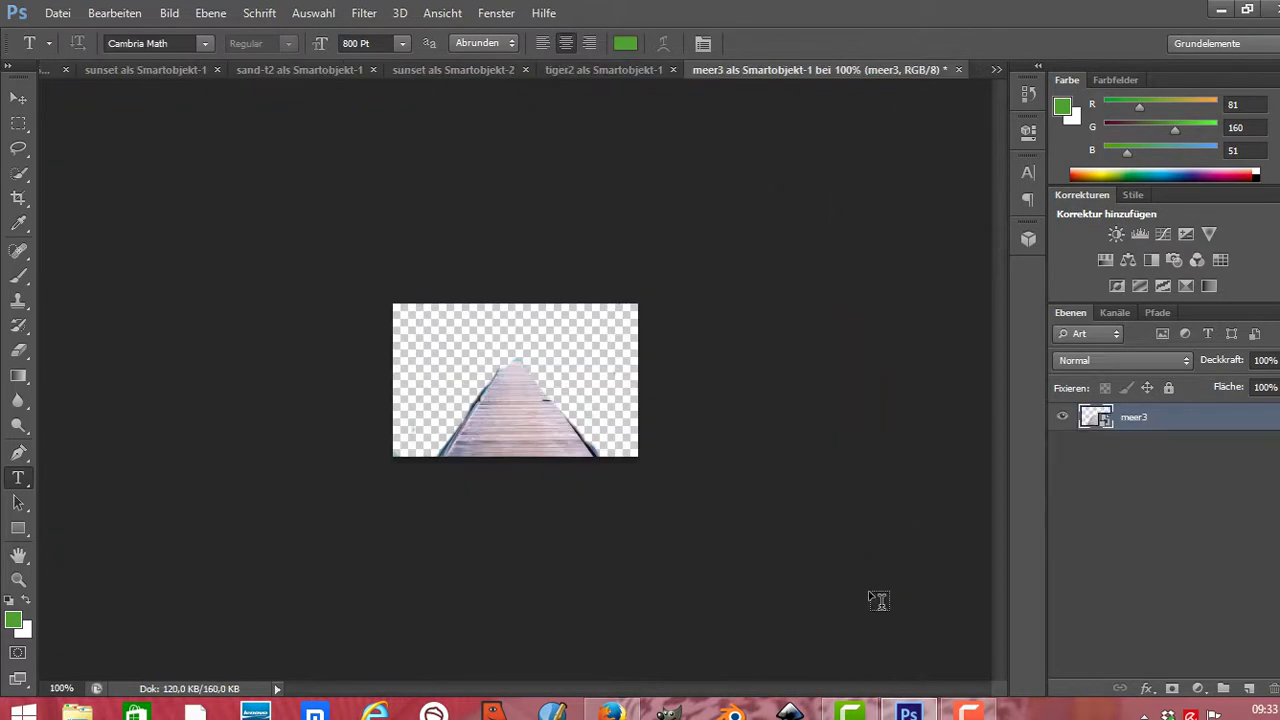
- Lasso the pier, paste it into the sunset composition, and move it to the lower left
left_click(16, 149)
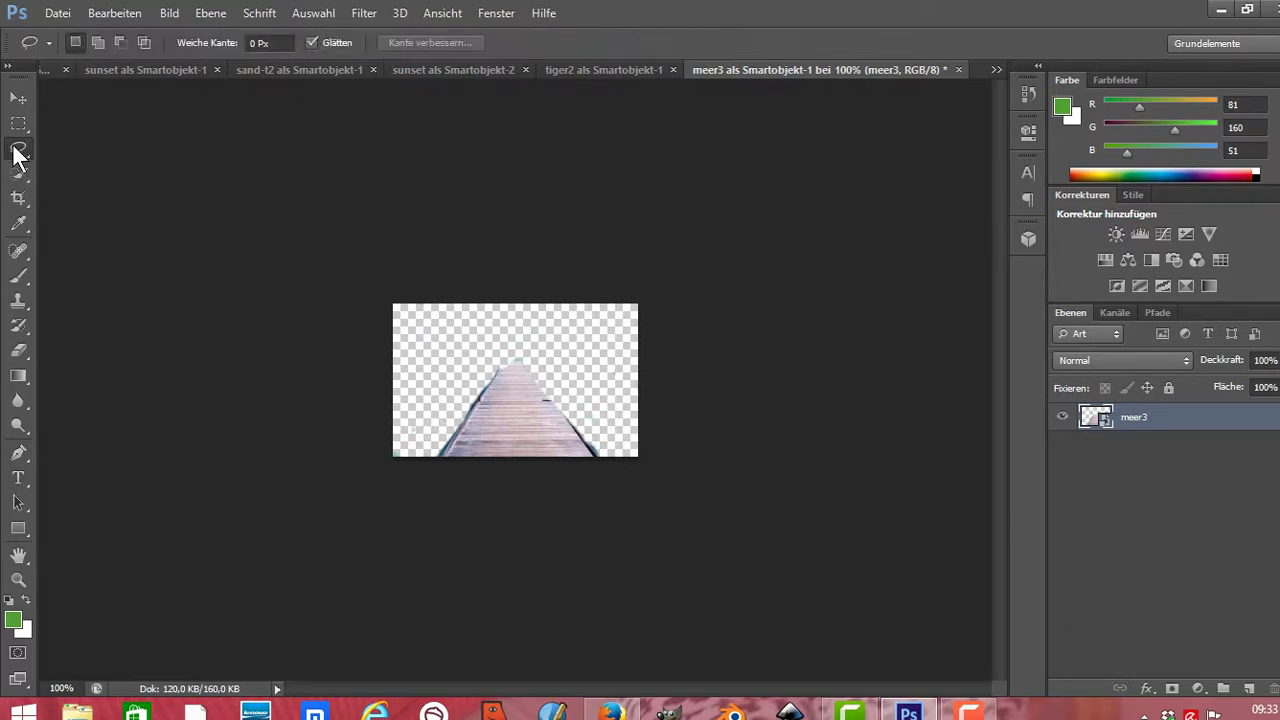
left_click_drag(440, 456, 511, 354)
mouse_move(573, 421)
left_mouse_down()
mouse_move(597, 452)
mouse_move(446, 455)
left_mouse_up()
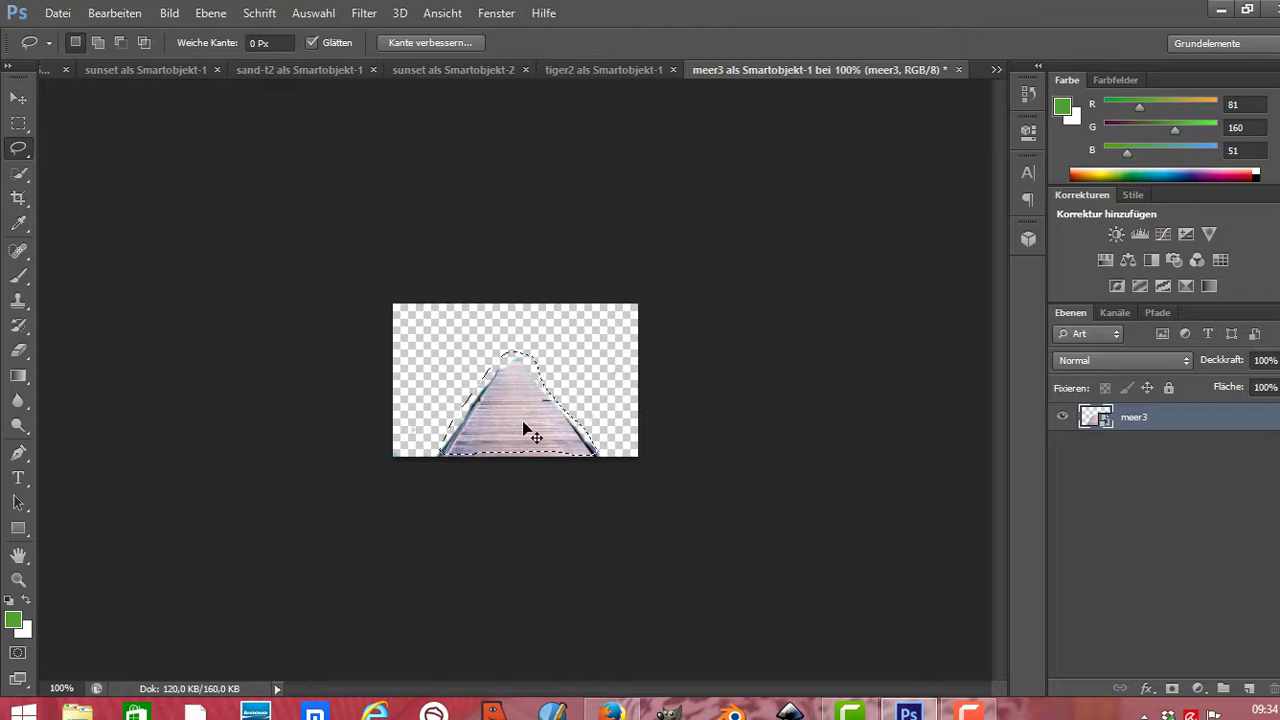
left_click(433, 68)
key("ctrl+v")
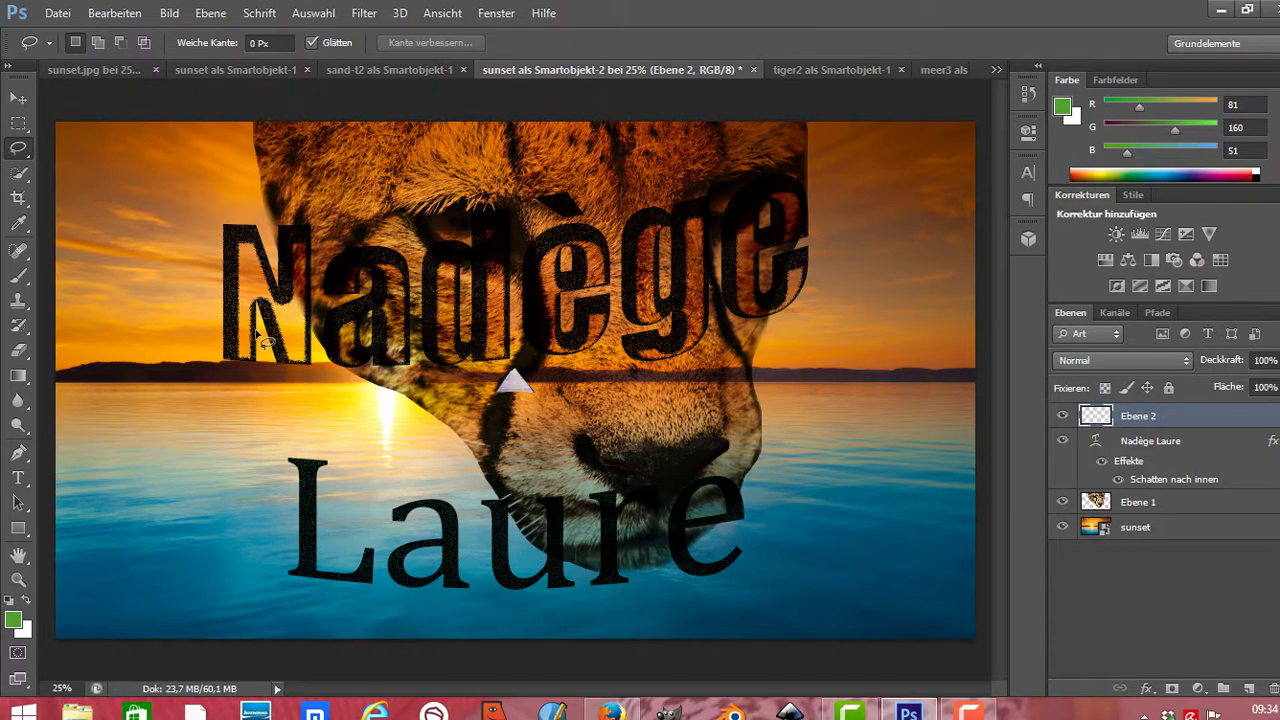
left_click(18, 97)
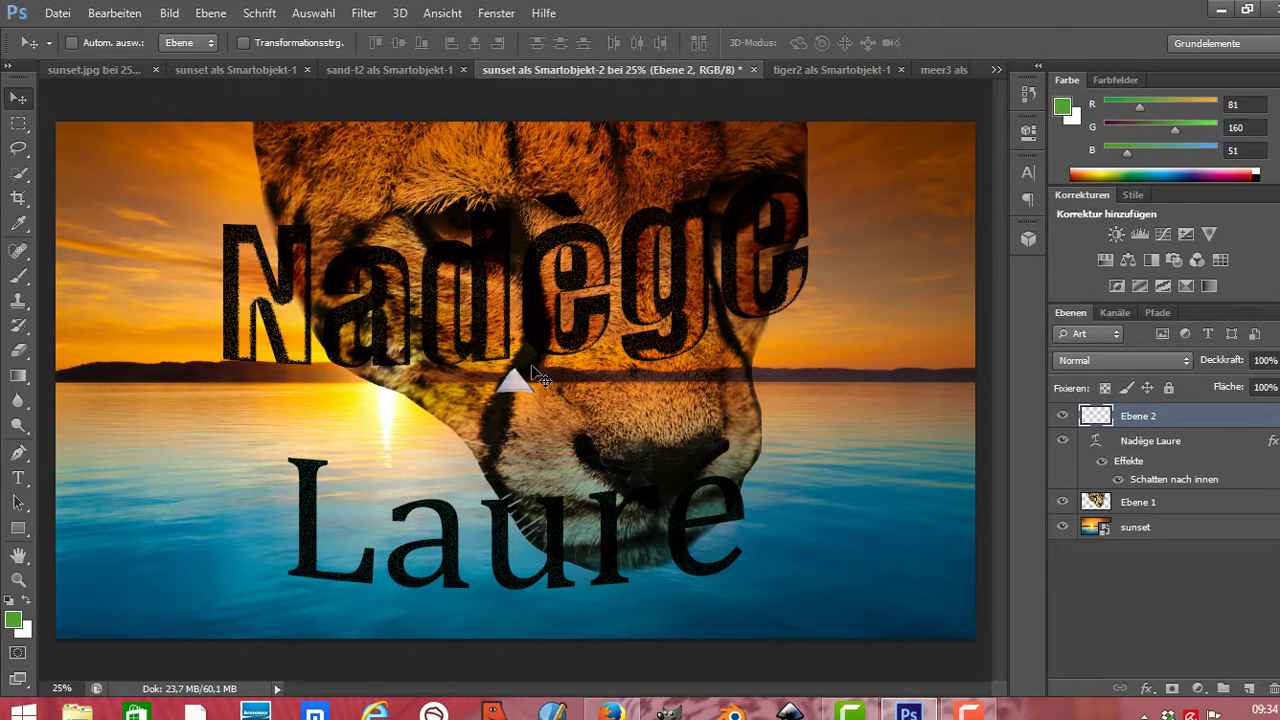
mouse_move(540, 379)
left_mouse_down()
mouse_move(170, 598)
mouse_move(137, 458)
left_mouse_up()
- Open the sand-t2 texture image as a smart object
left_click(58, 14)
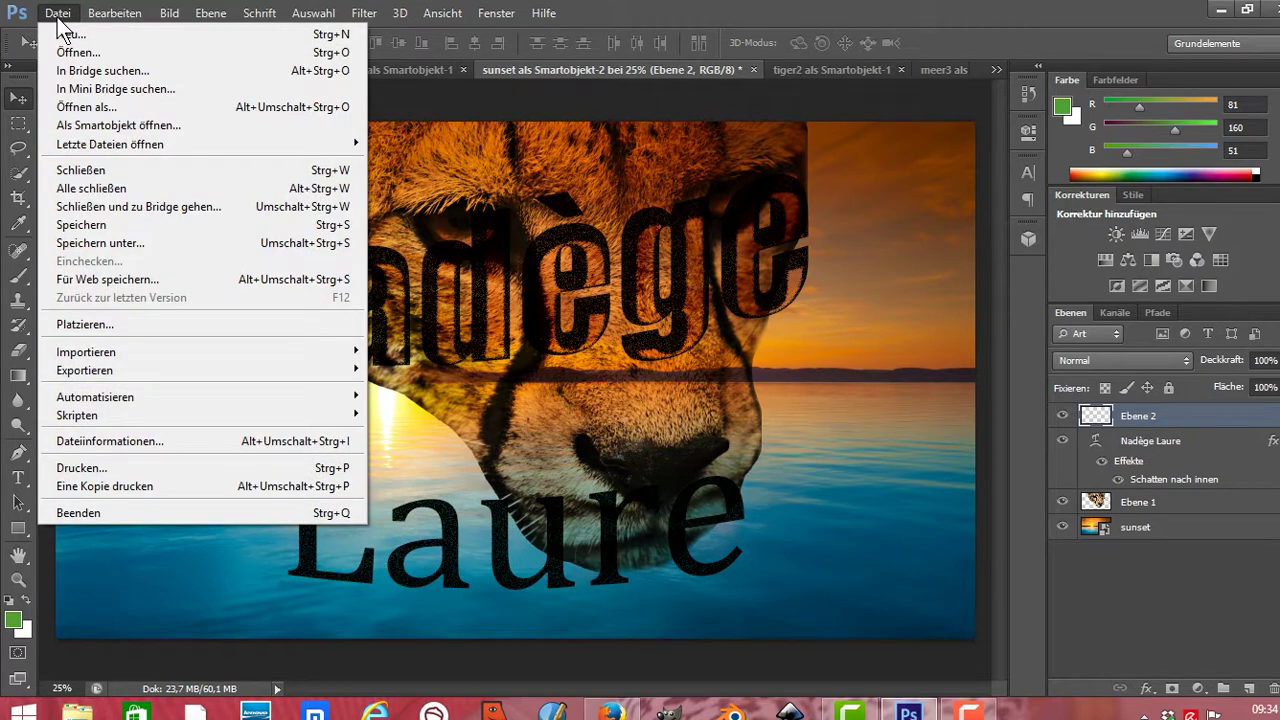
left_click(94, 125)
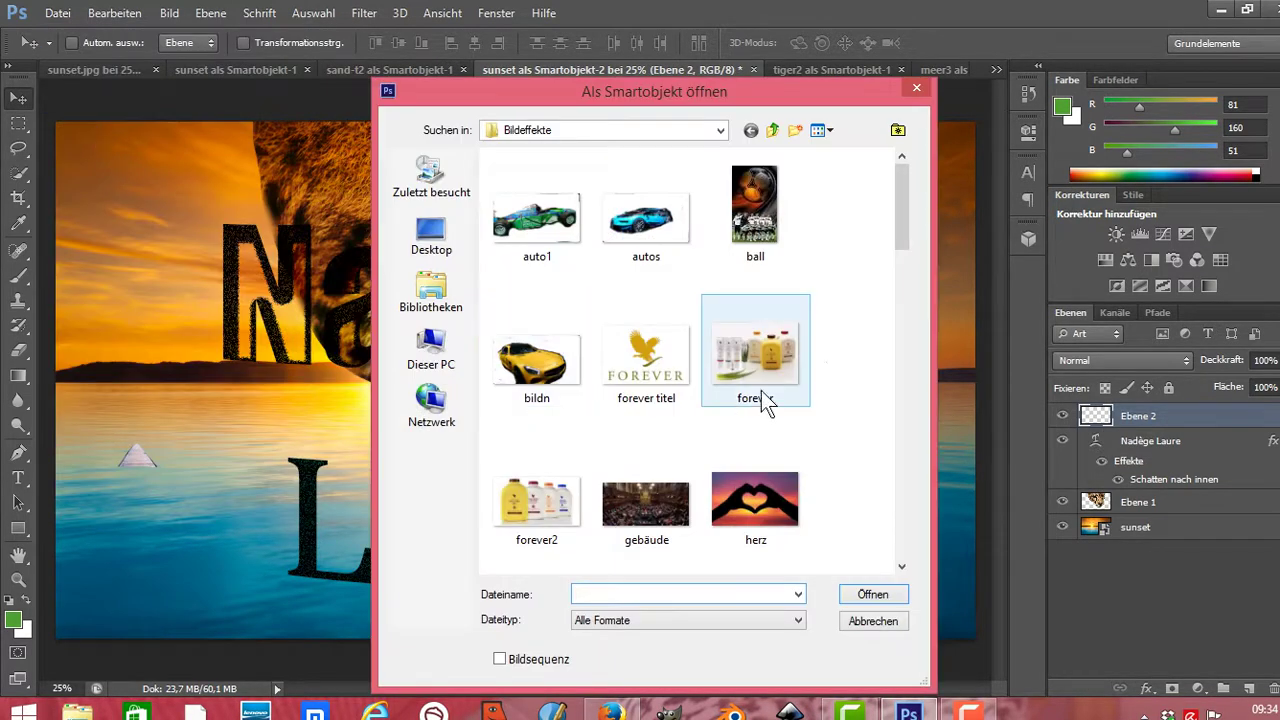
left_click_drag(905, 229, 919, 506)
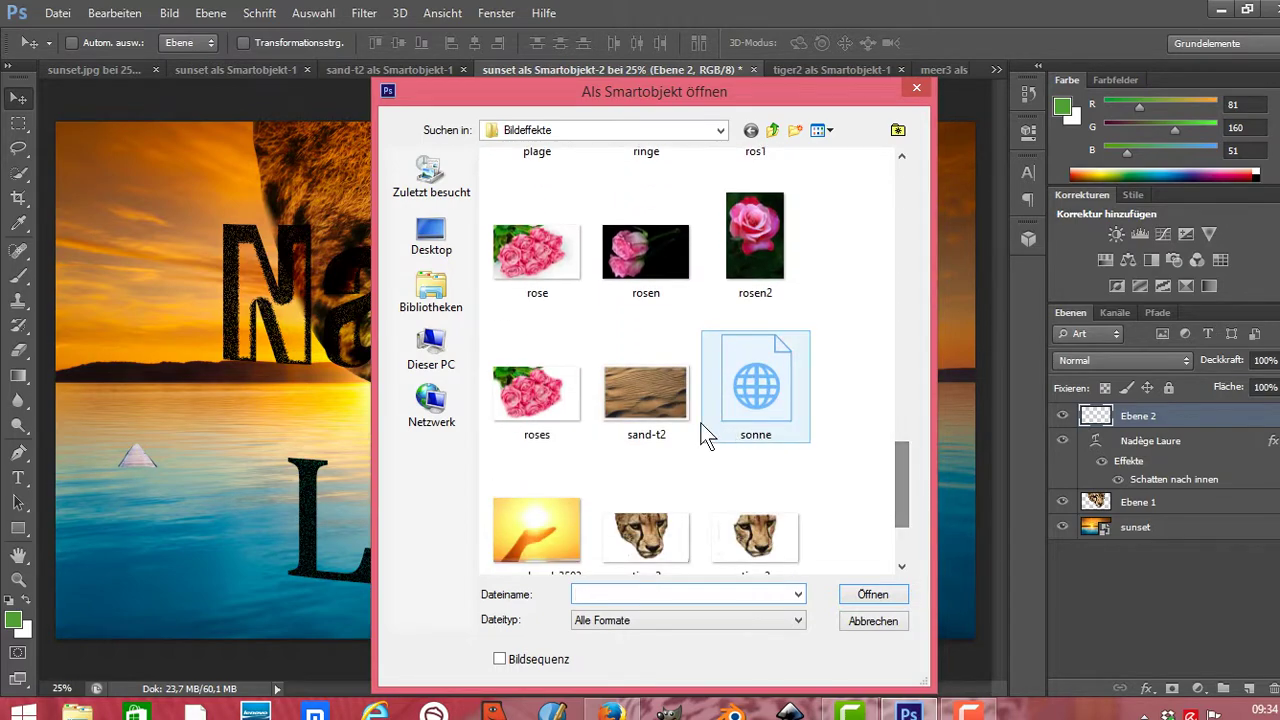
left_click(678, 445)
left_click(850, 595)
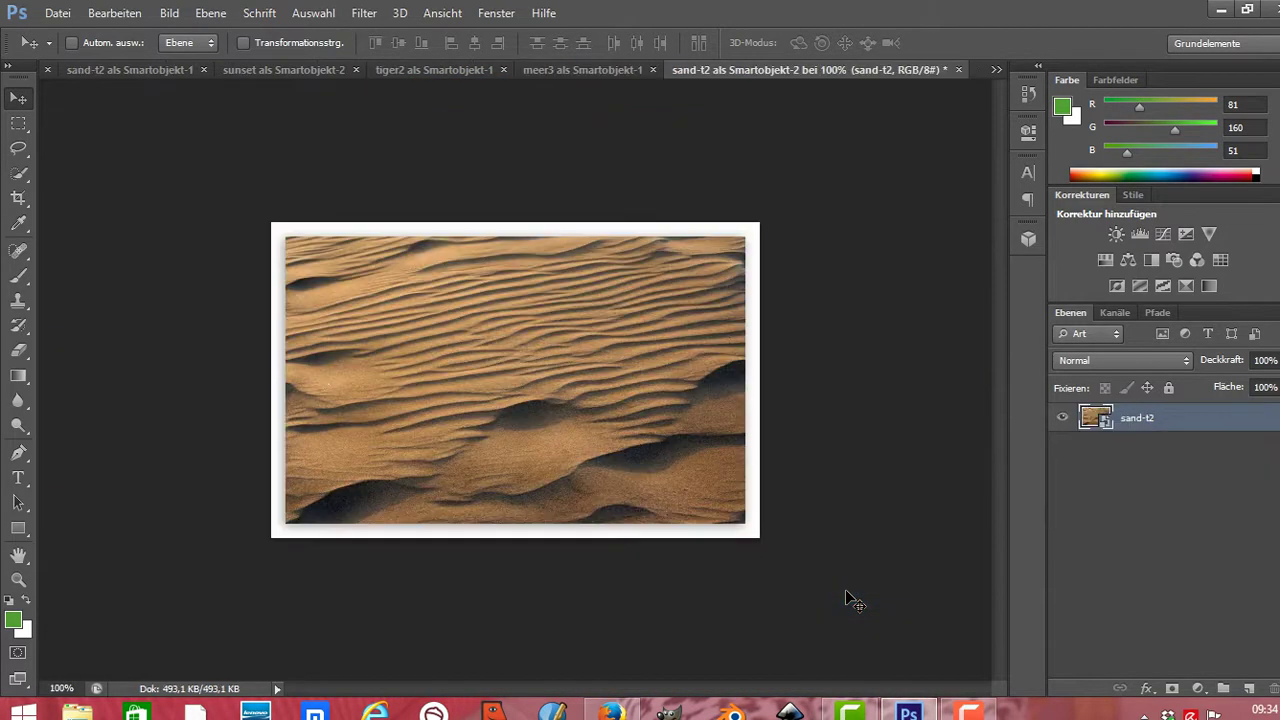
- Lasso a patch of the sand texture and paste it into the sunset composition
left_click(19, 150)
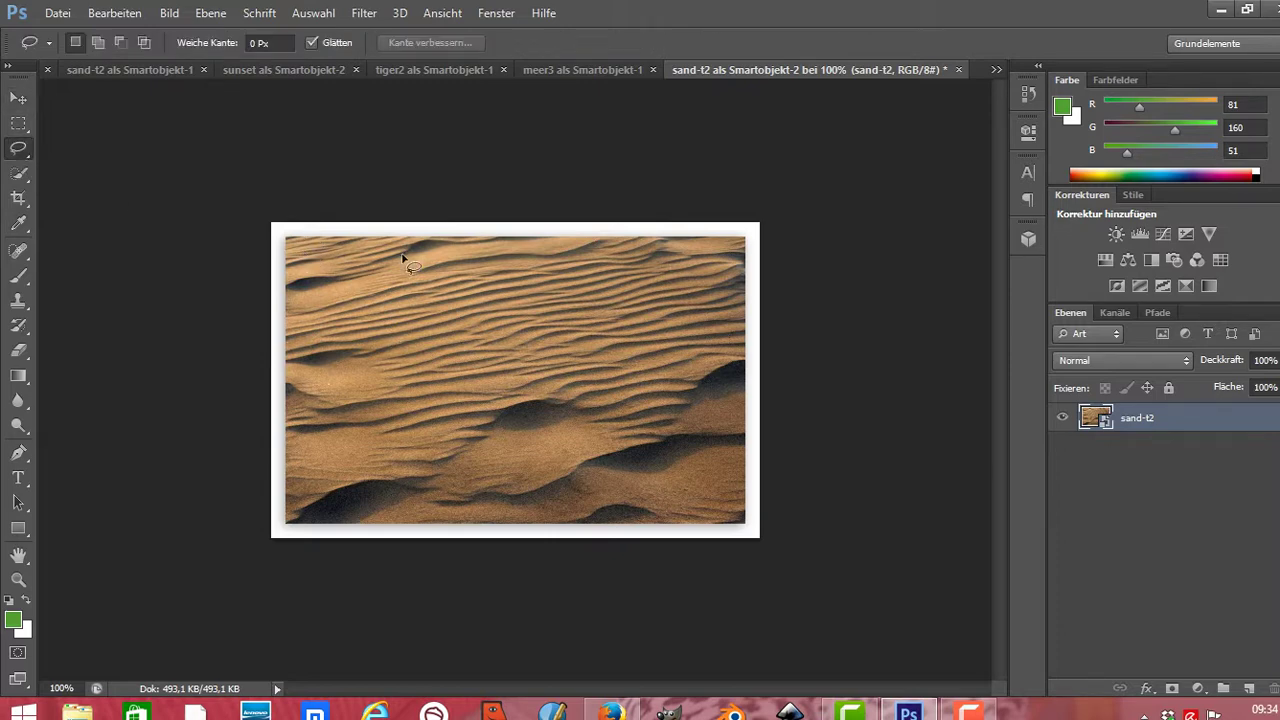
mouse_move(405, 258)
left_mouse_down()
mouse_move(434, 515)
mouse_move(318, 262)
mouse_move(327, 253)
left_mouse_up()
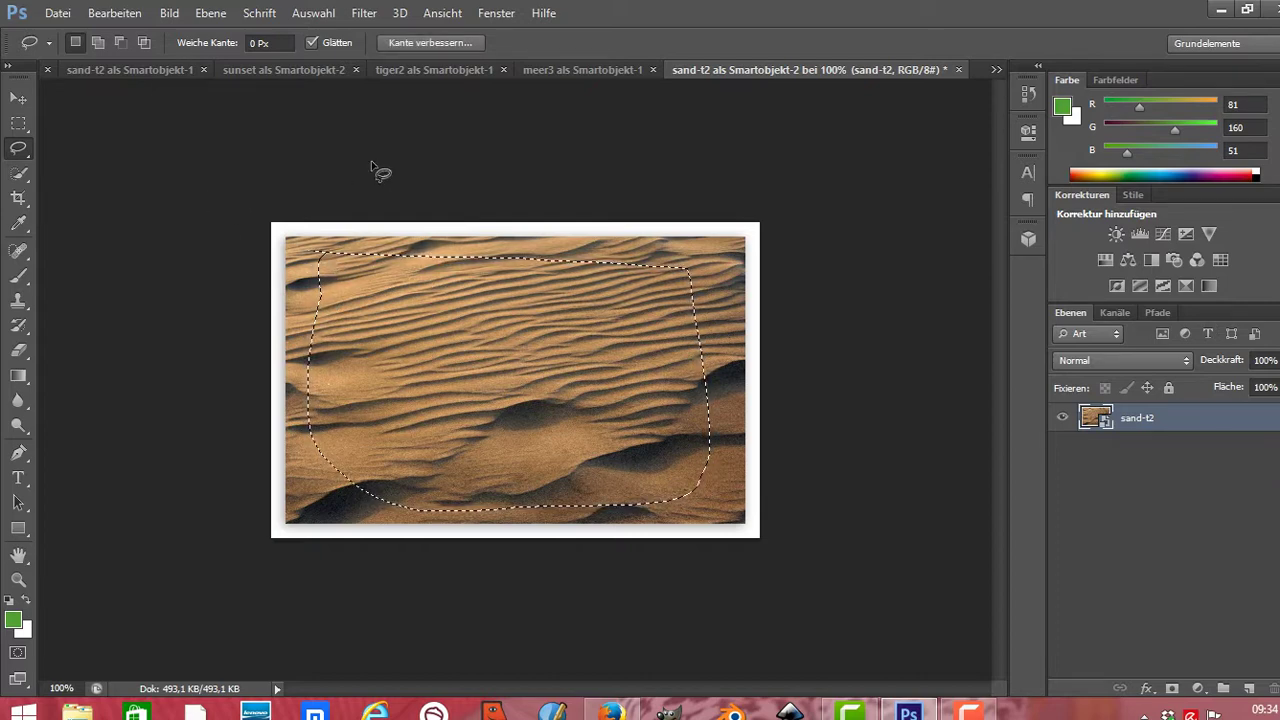
left_click(446, 70)
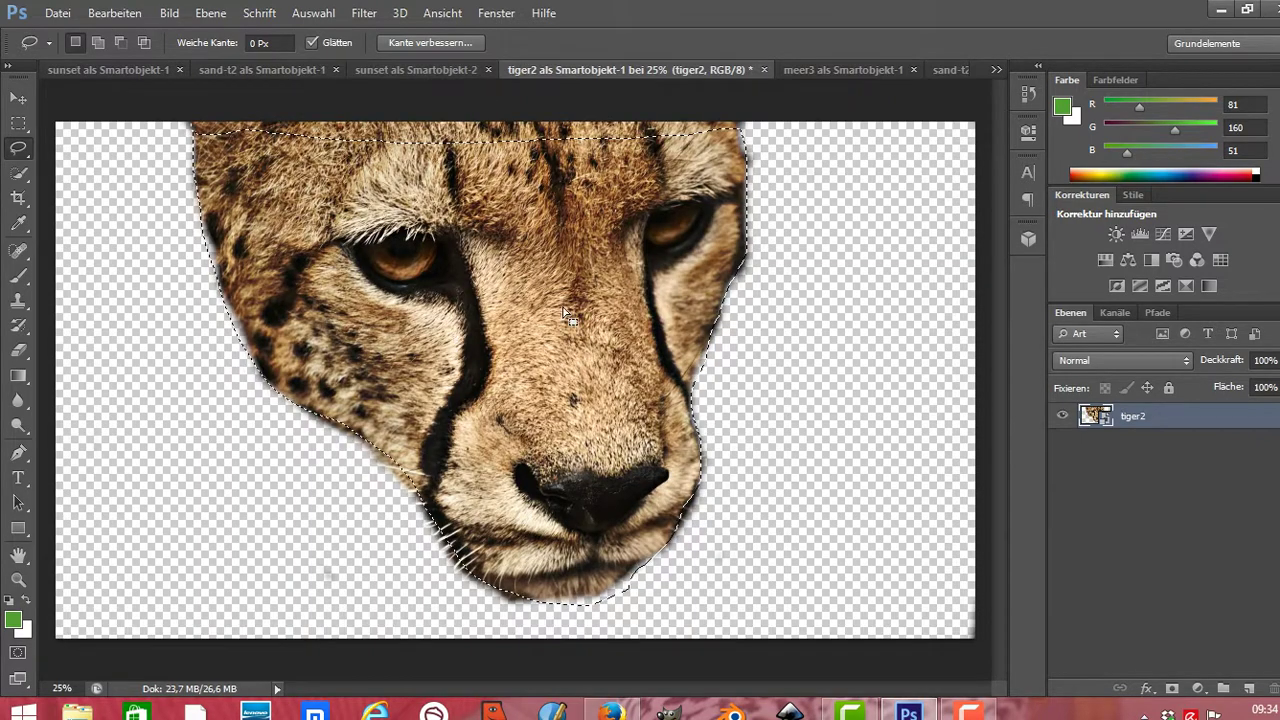
left_click(395, 72)
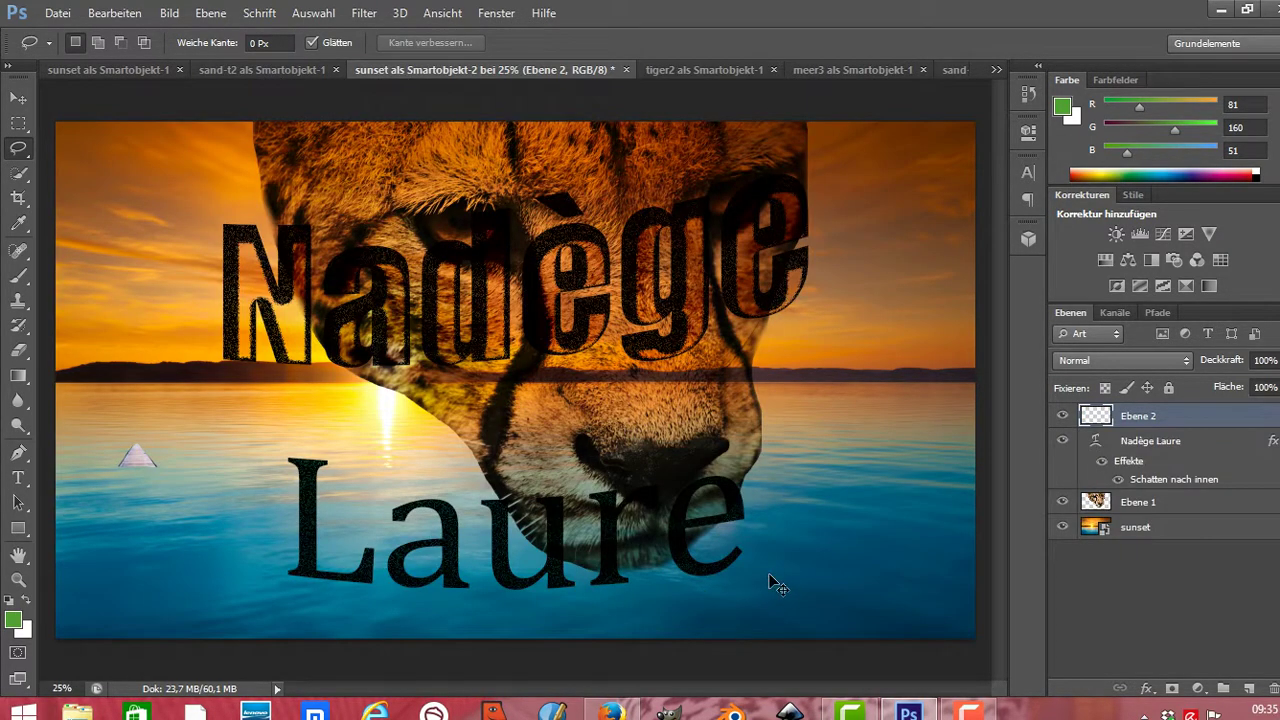
key("ctrl+v")
left_click_drag(521, 382, 524, 400)
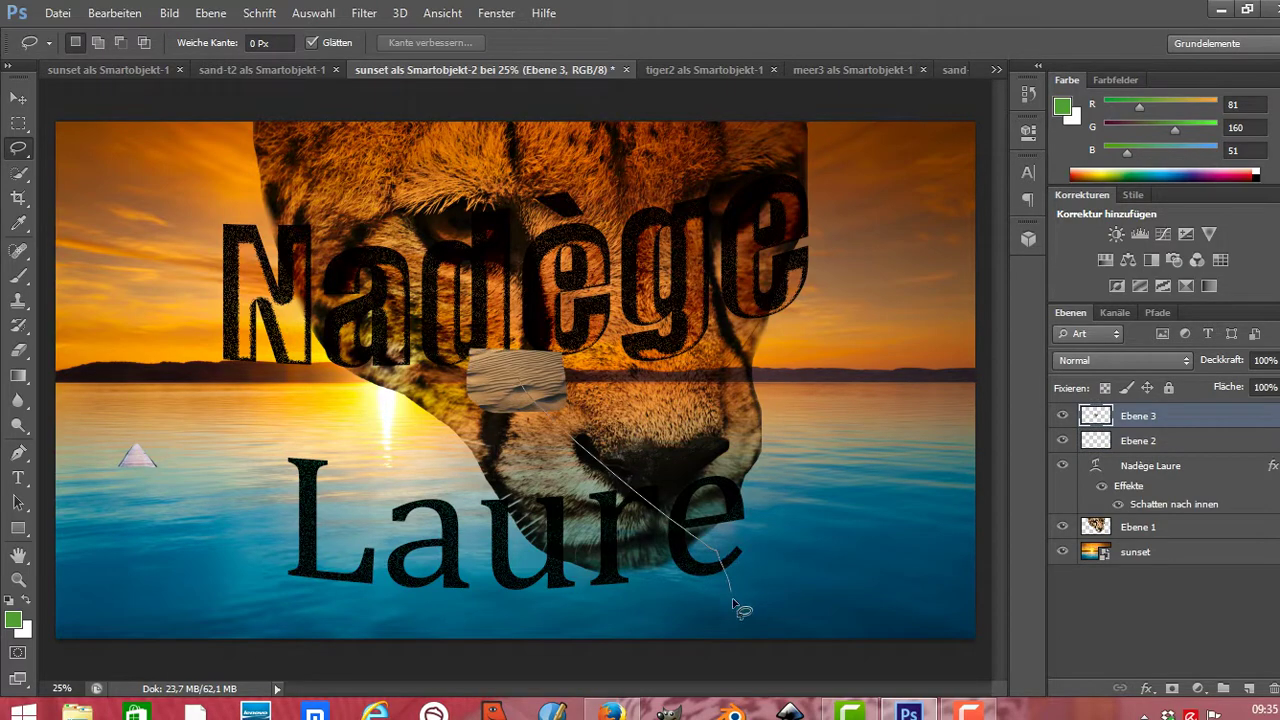
- Undo the stray selection and move the sand patch to the bottom centre edge
left_click(132, 14)
left_click(170, 16)
left_click(18, 99)
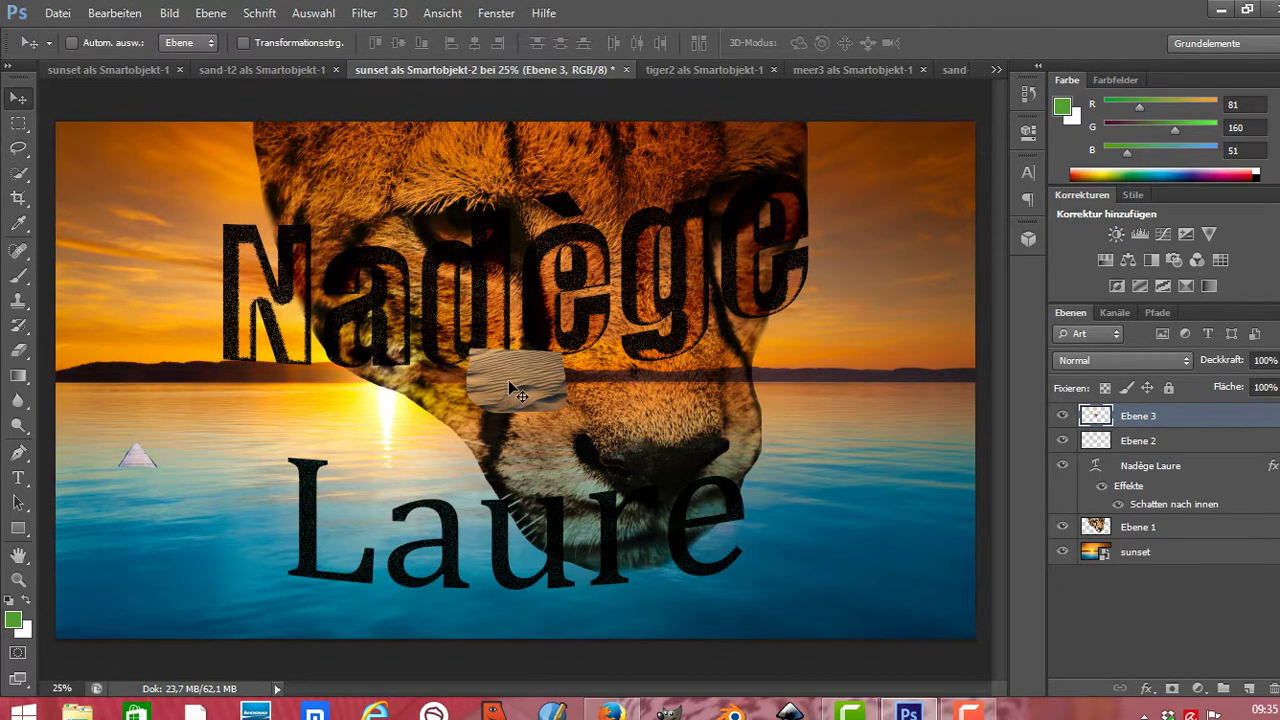
left_click_drag(508, 380, 636, 636)
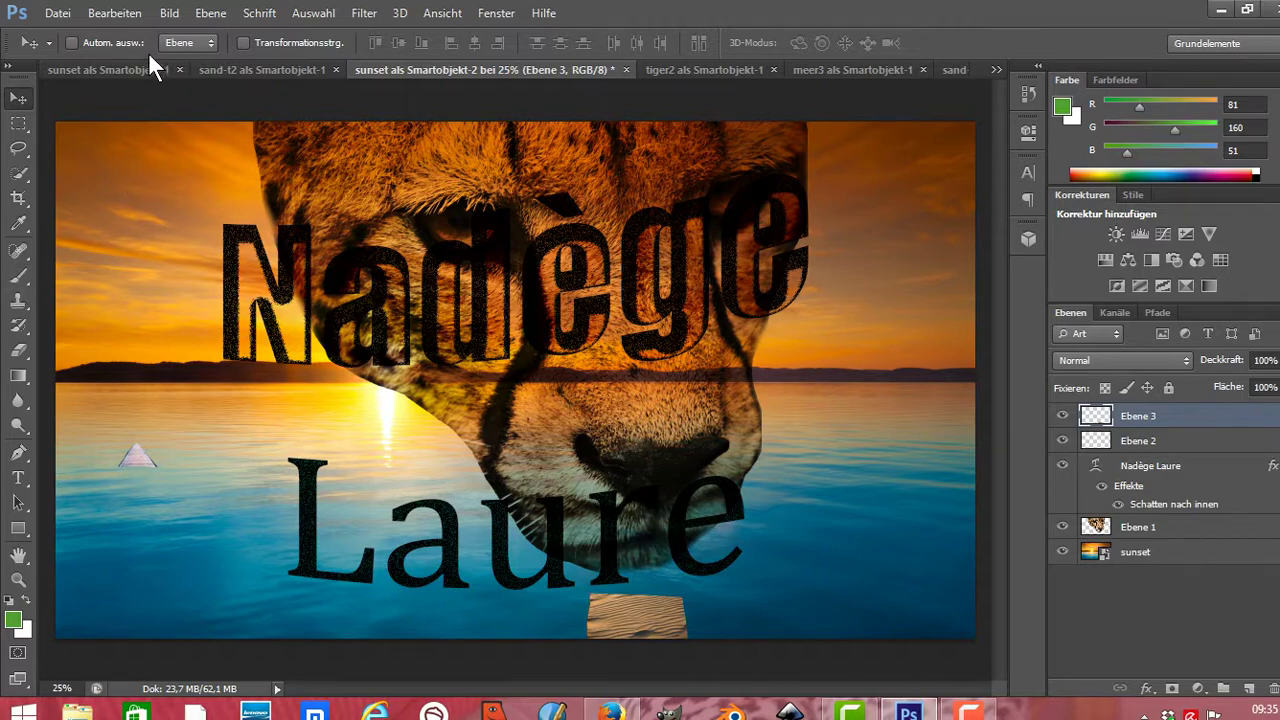
- Scale the Ebene 3 sand layer into a thin strip across the canvas's full bottom width
left_click(115, 11)
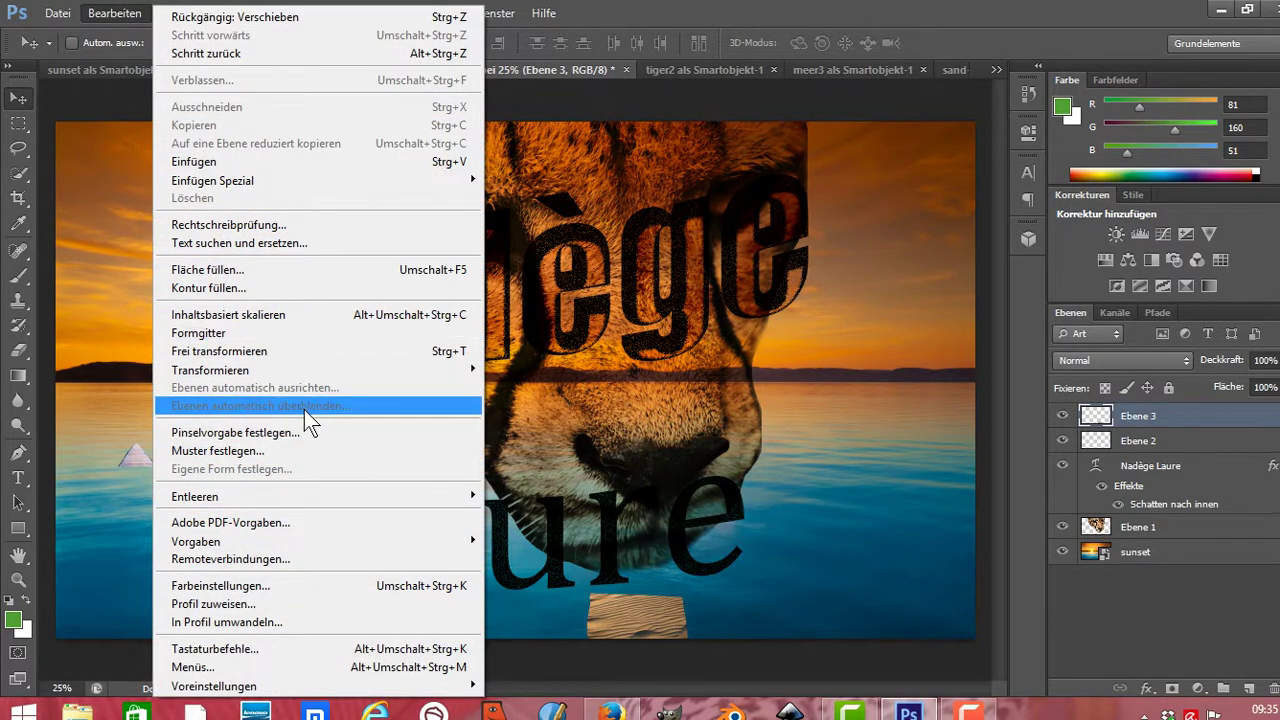
mouse_move(210, 369)
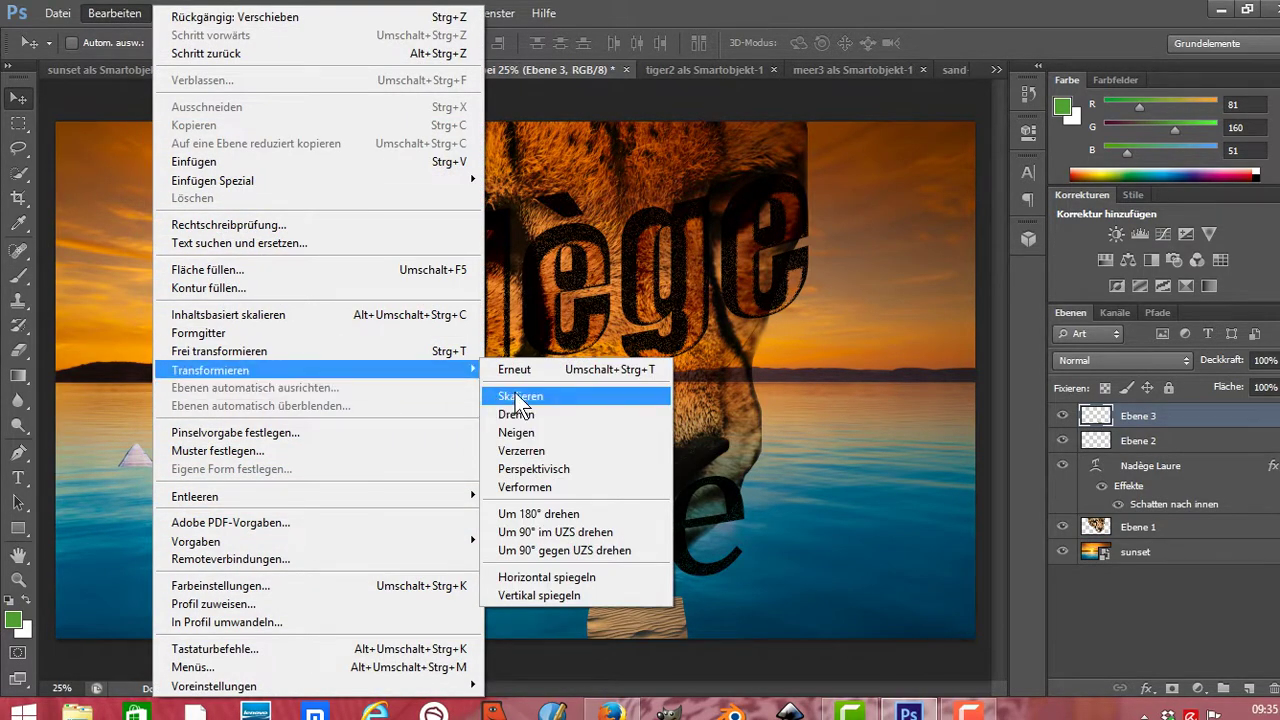
left_click(515, 396)
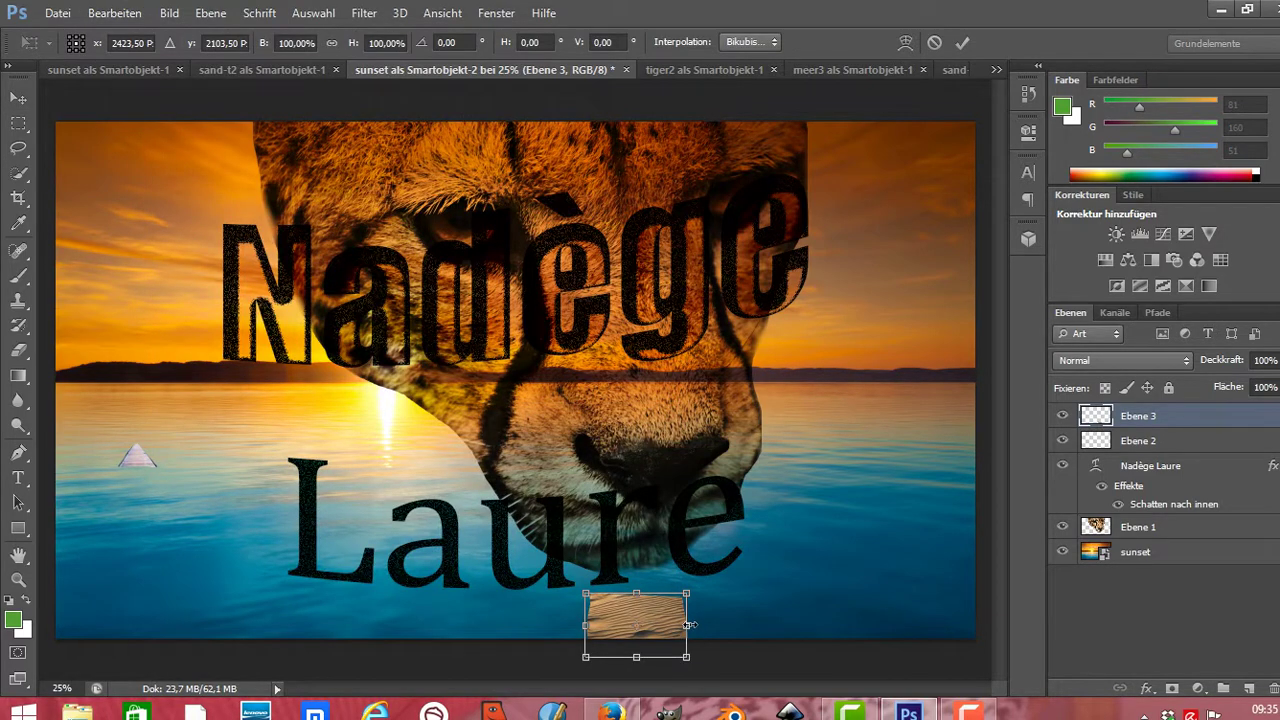
left_click_drag(689, 626, 1010, 626)
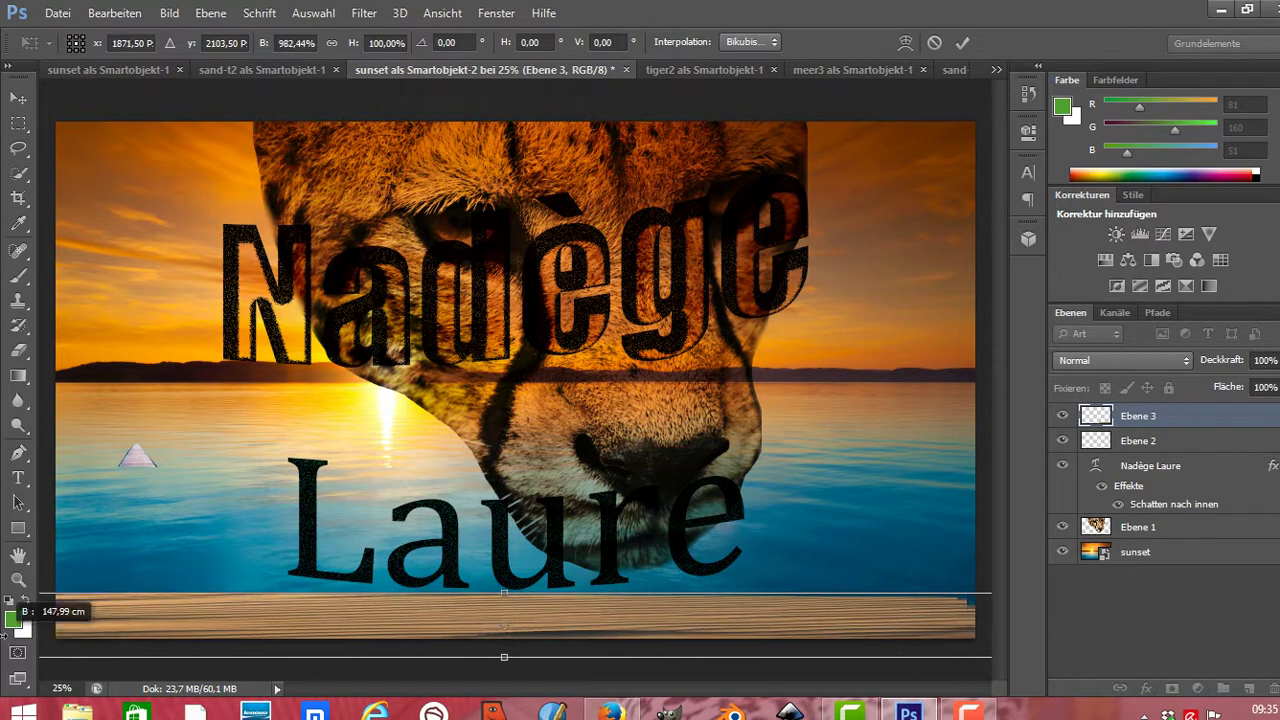
left_click_drag(584, 627, 40, 627)
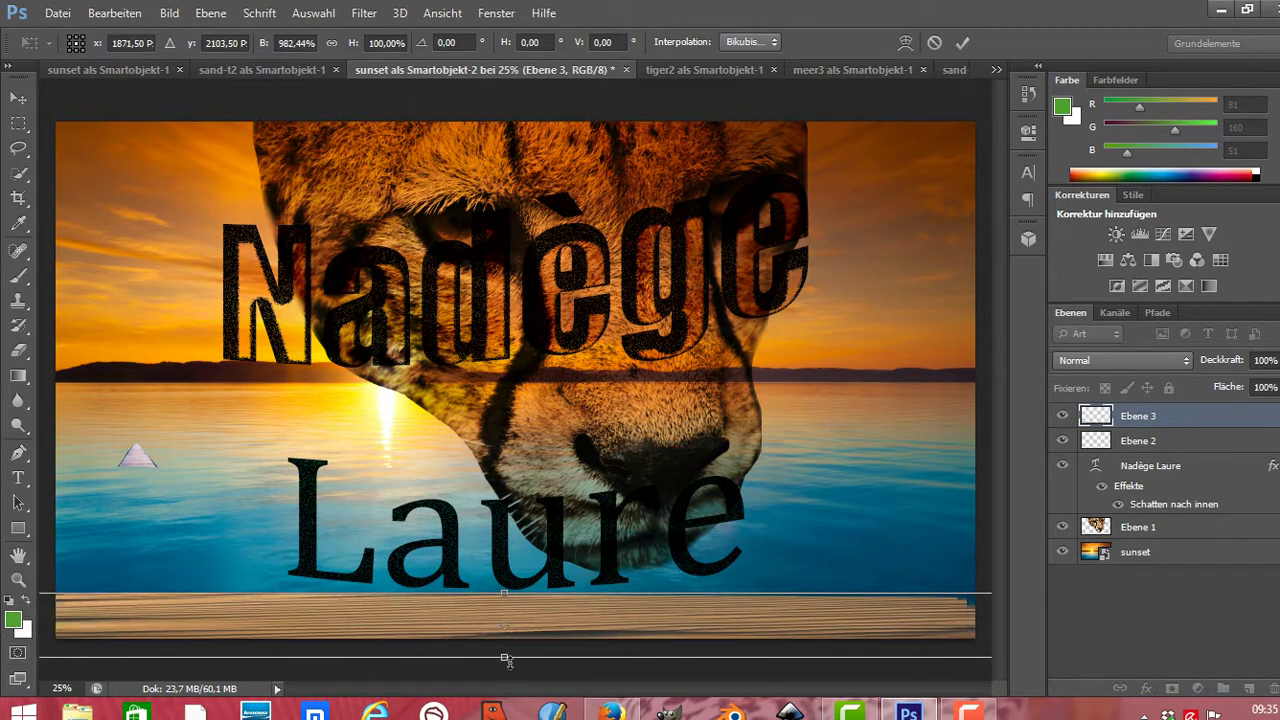
left_click_drag(505, 658, 505, 665)
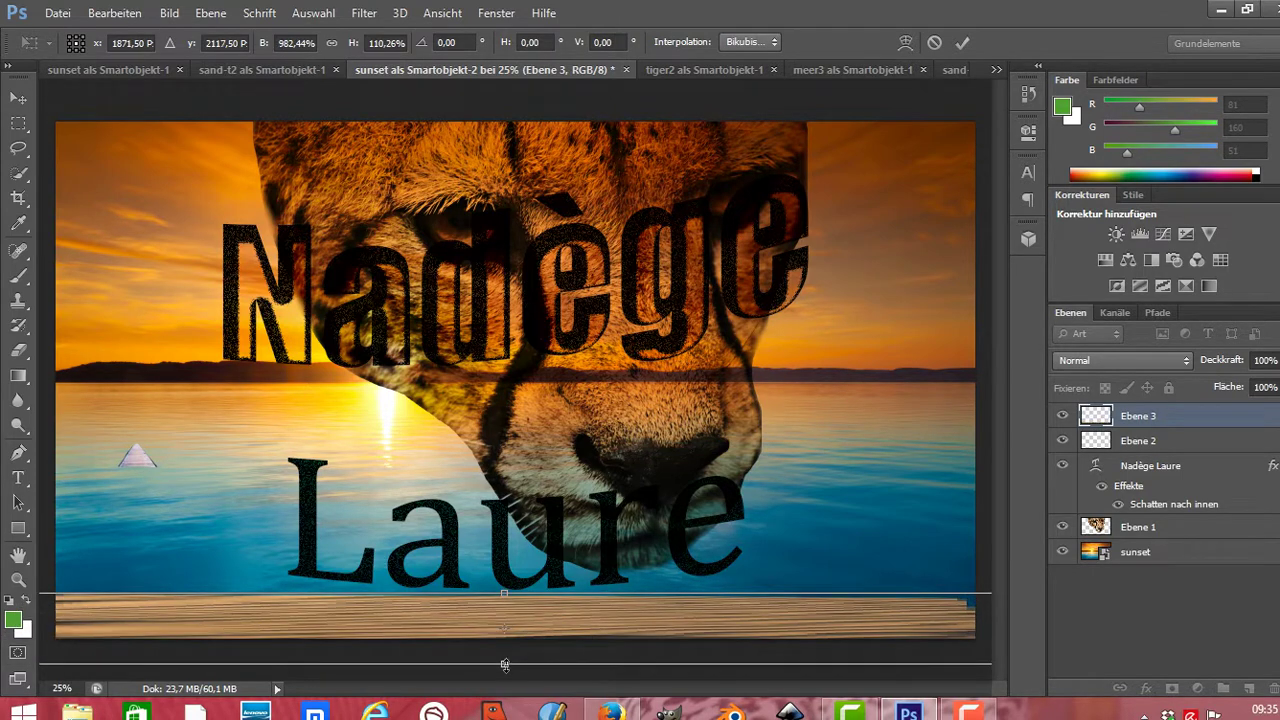
left_click_drag(504, 593, 505, 595)
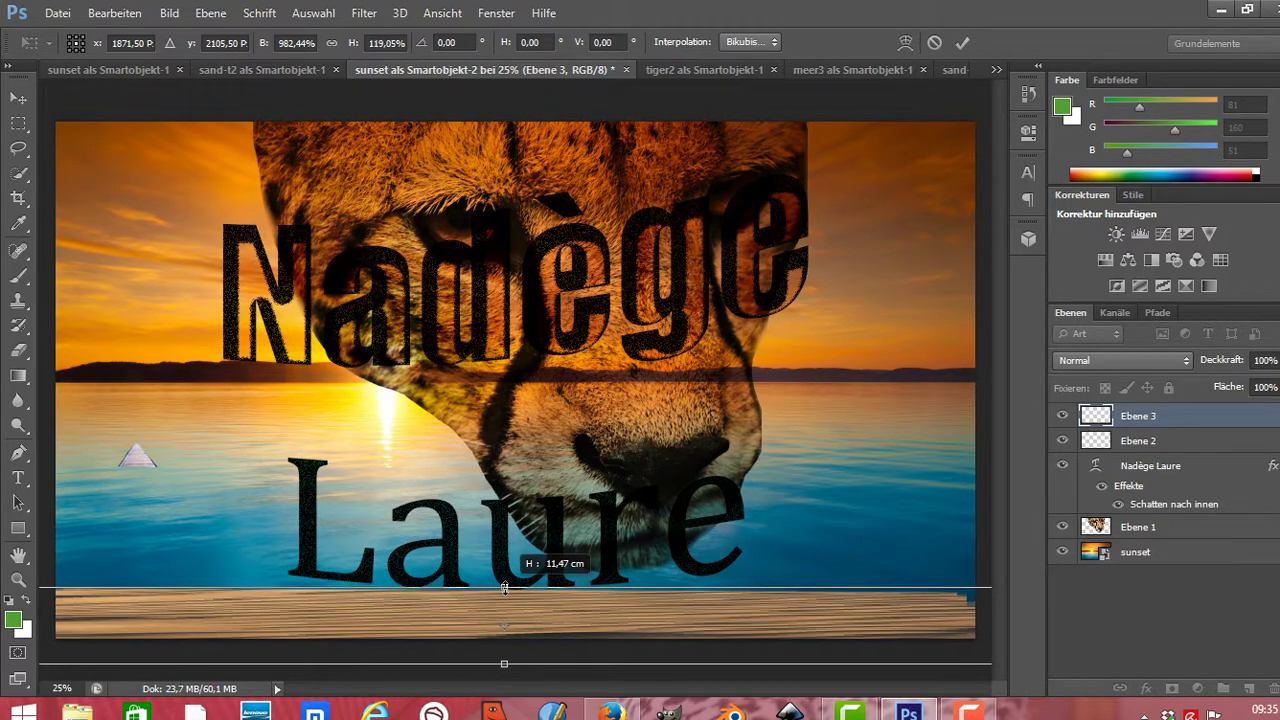
left_click(962, 42)
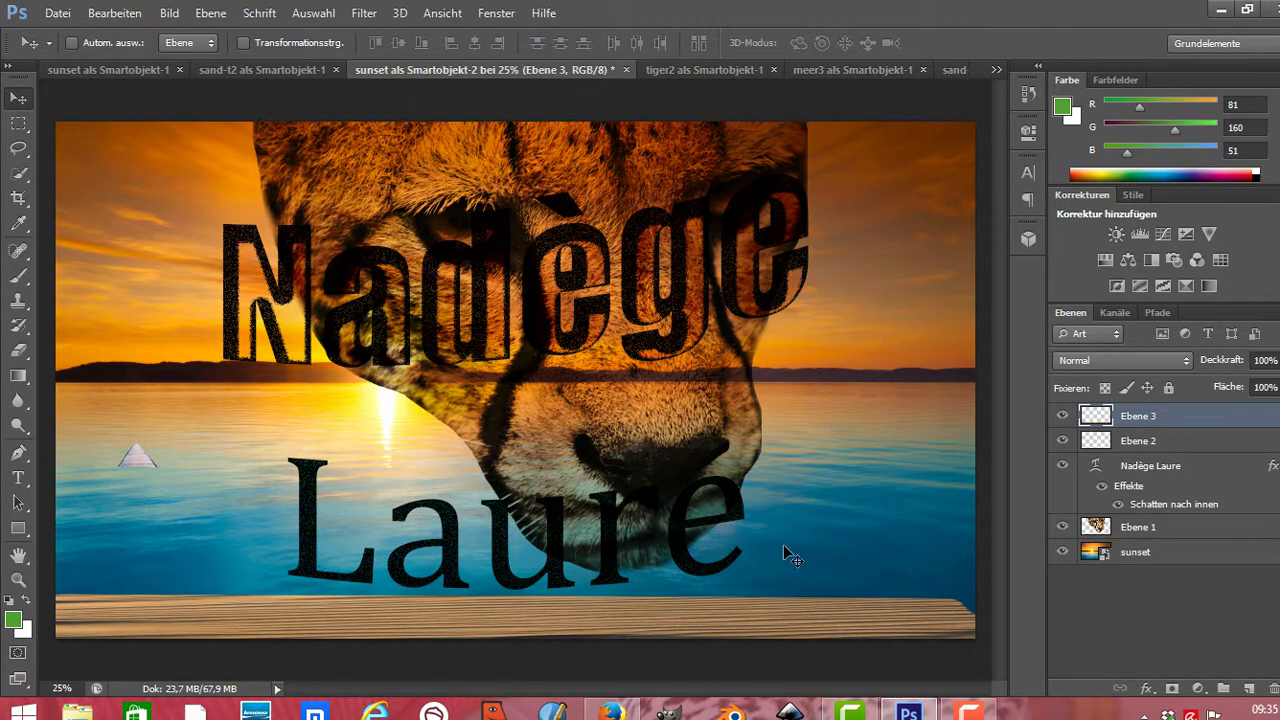